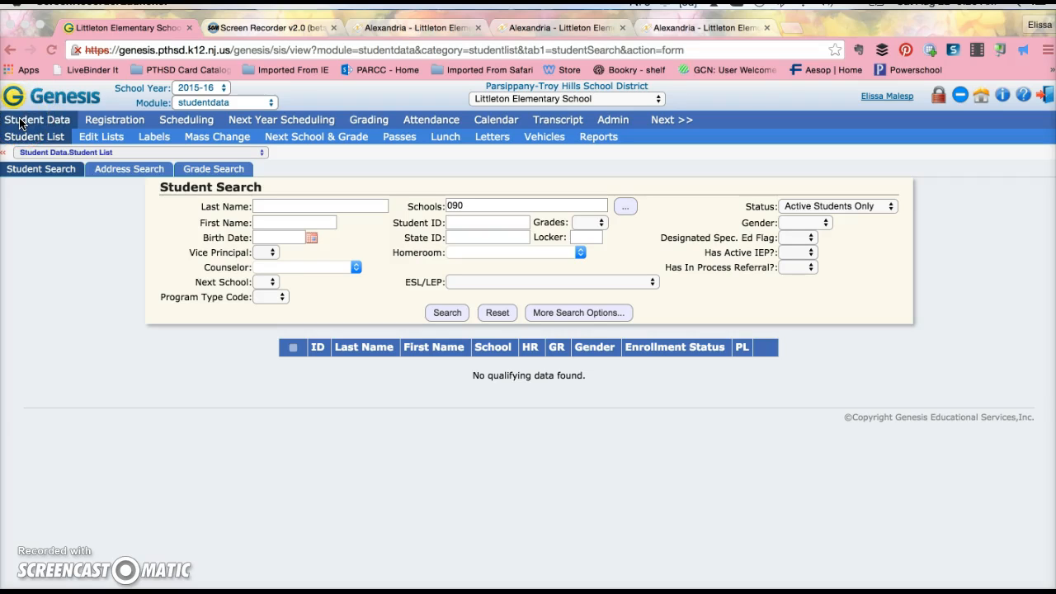
Step: Open the student data reports list for Littleton Elementary School
click(22, 121)
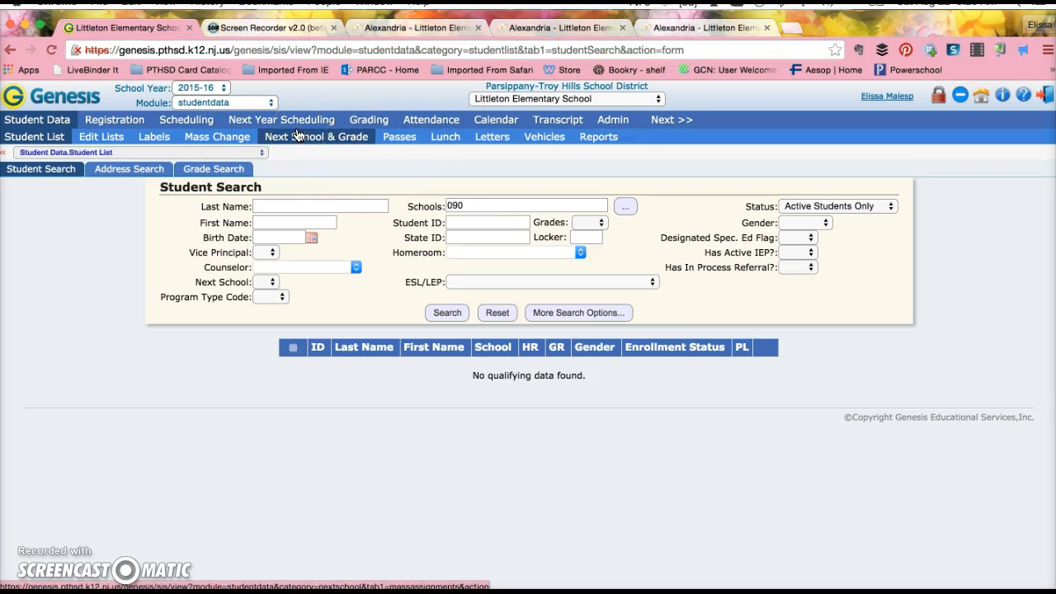
click(513, 98)
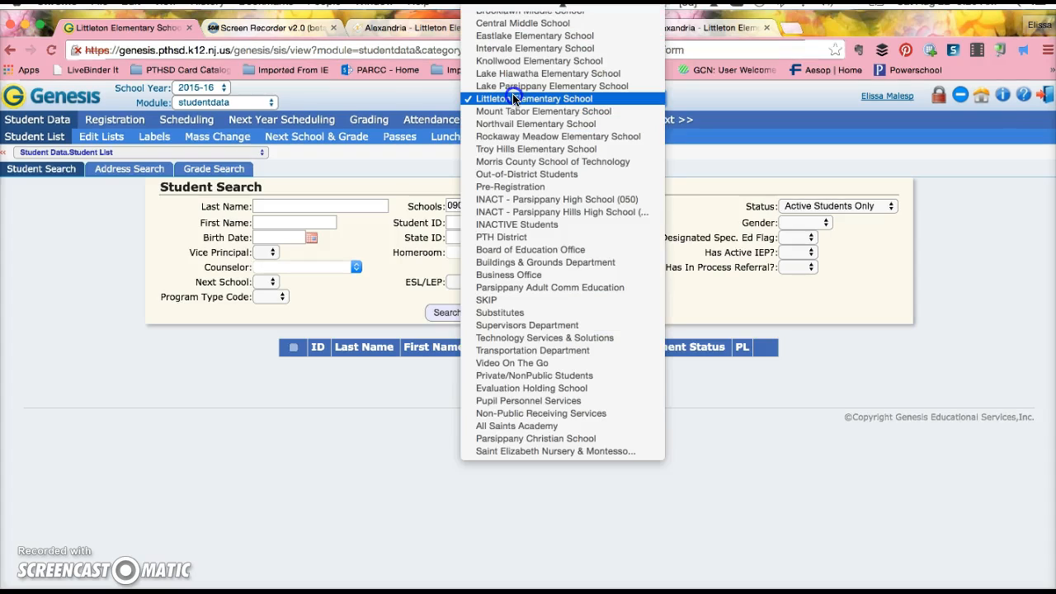
click(514, 99)
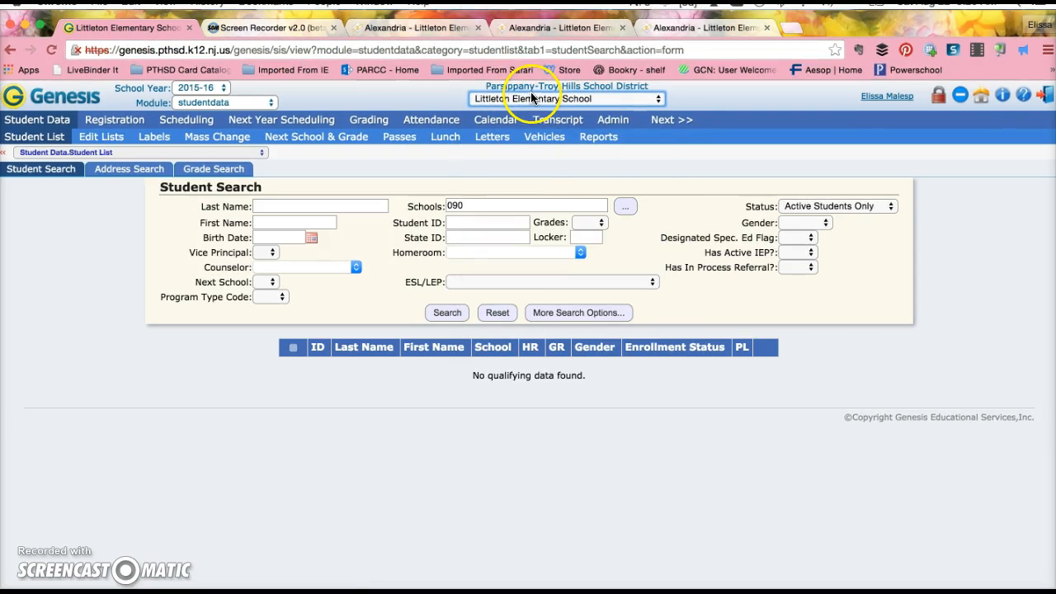
click(593, 139)
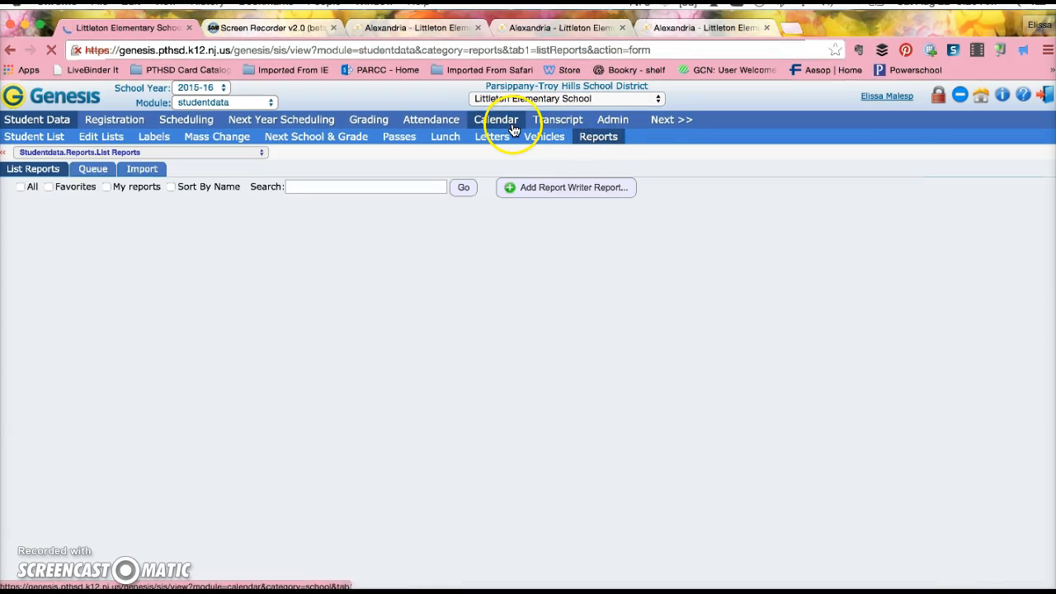
Step: Find the Alexandria Data Export Copy report (990657) in the list and run it immediately
scroll(454, 194, down, 10)
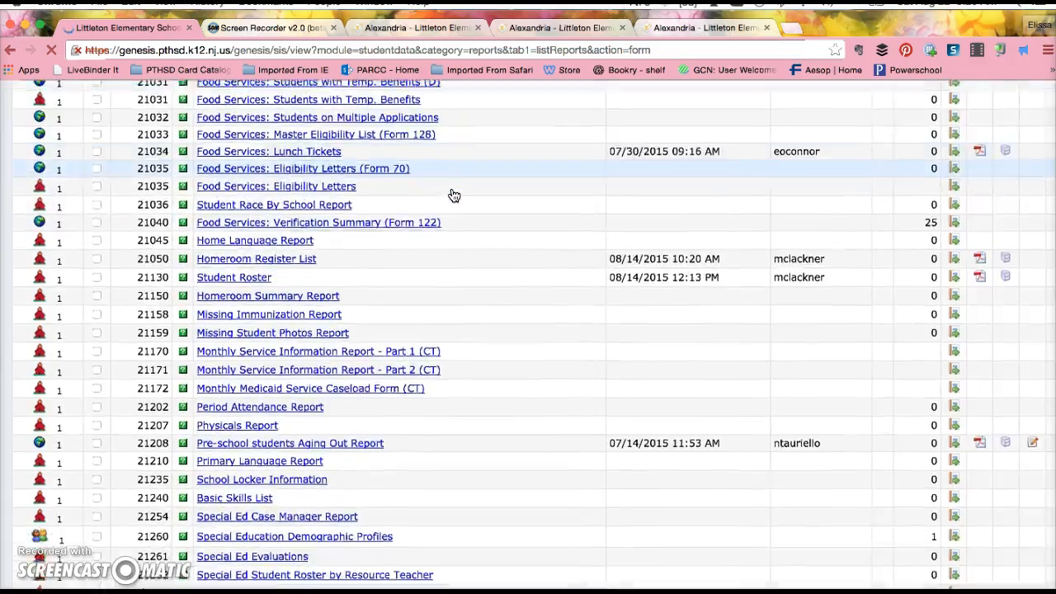
scroll(454, 196, down, 3)
scroll(454, 195, down, 9)
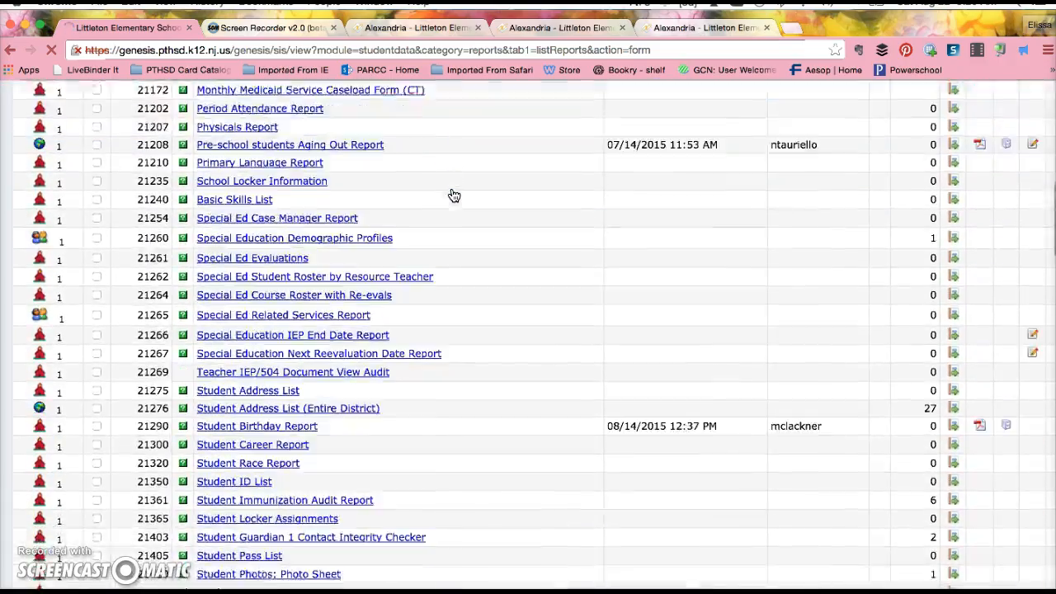
scroll(454, 195, down, 20)
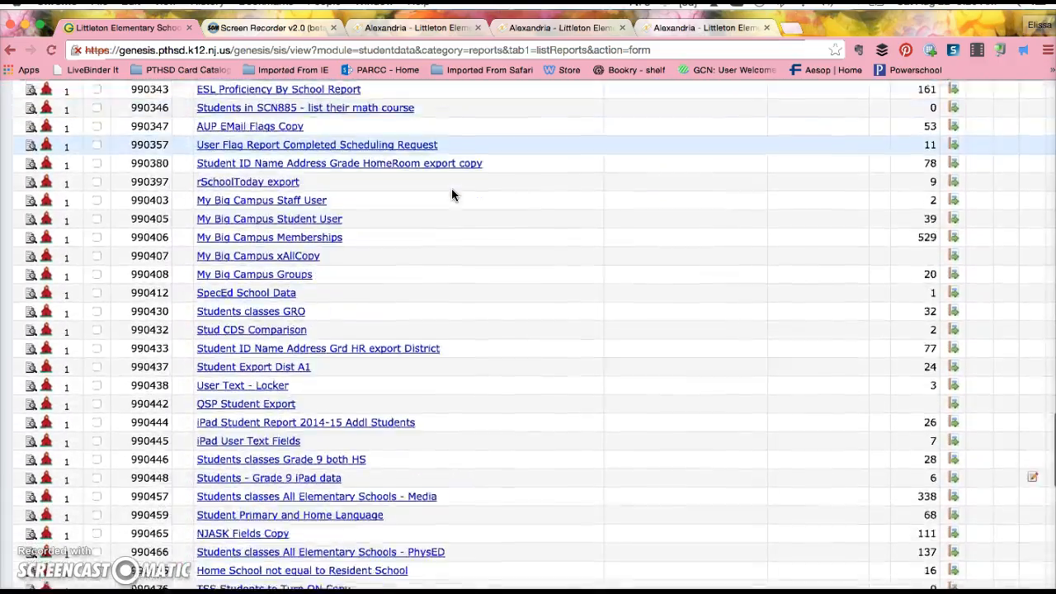
scroll(452, 191, down, 2)
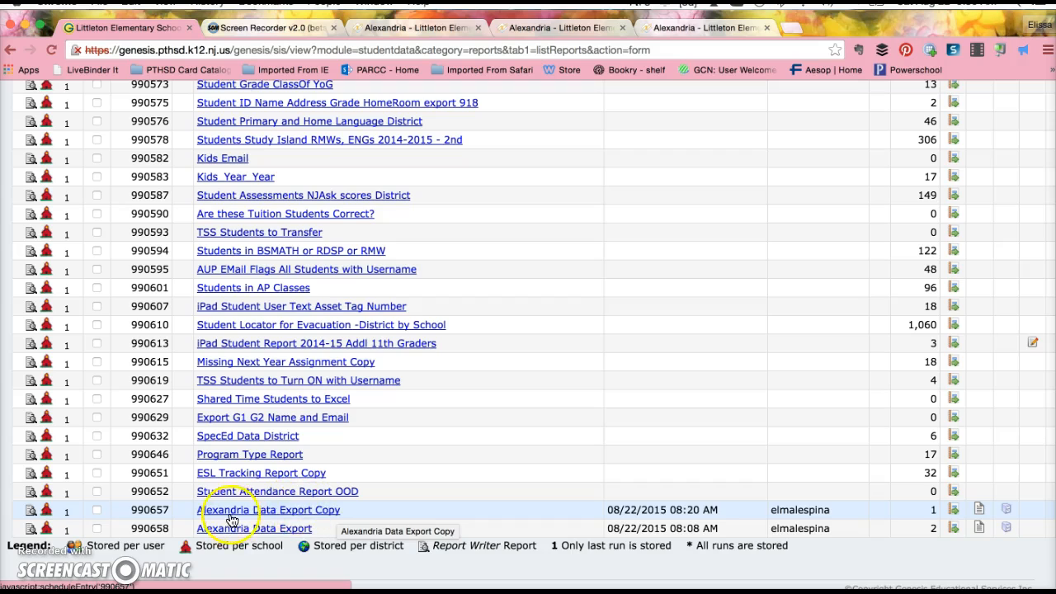
click(318, 510)
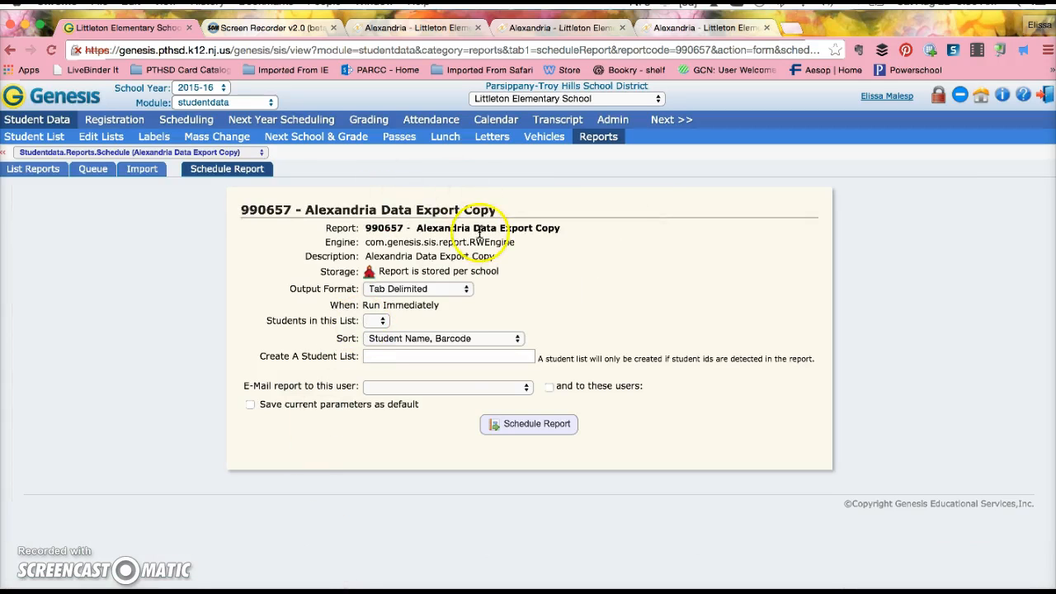
click(513, 424)
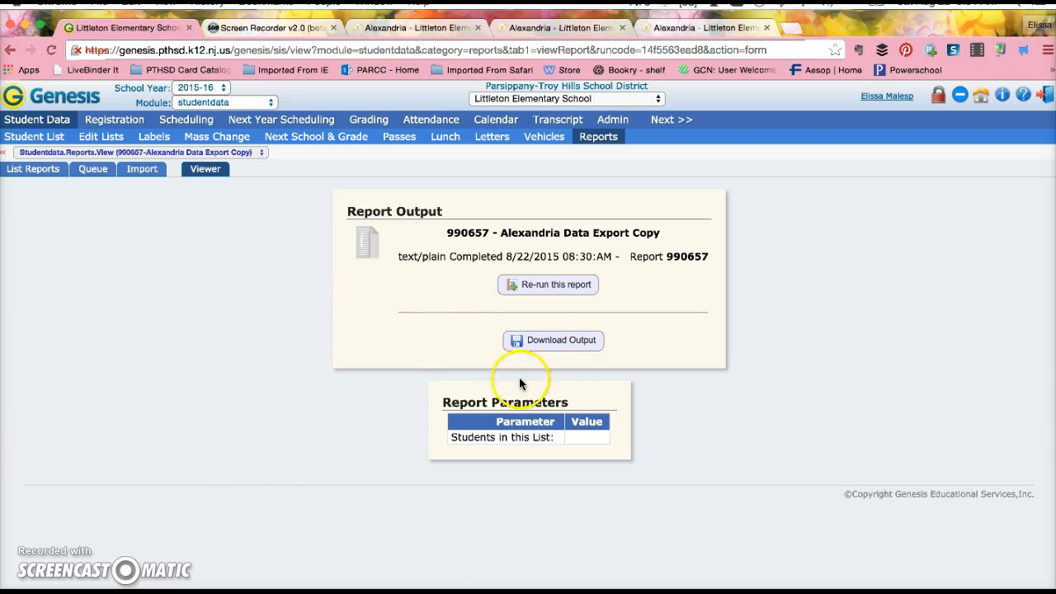
Step: Download the report output to the desktop, replacing the copy number in its file name with the school name Littleton and 8/22
click(568, 347)
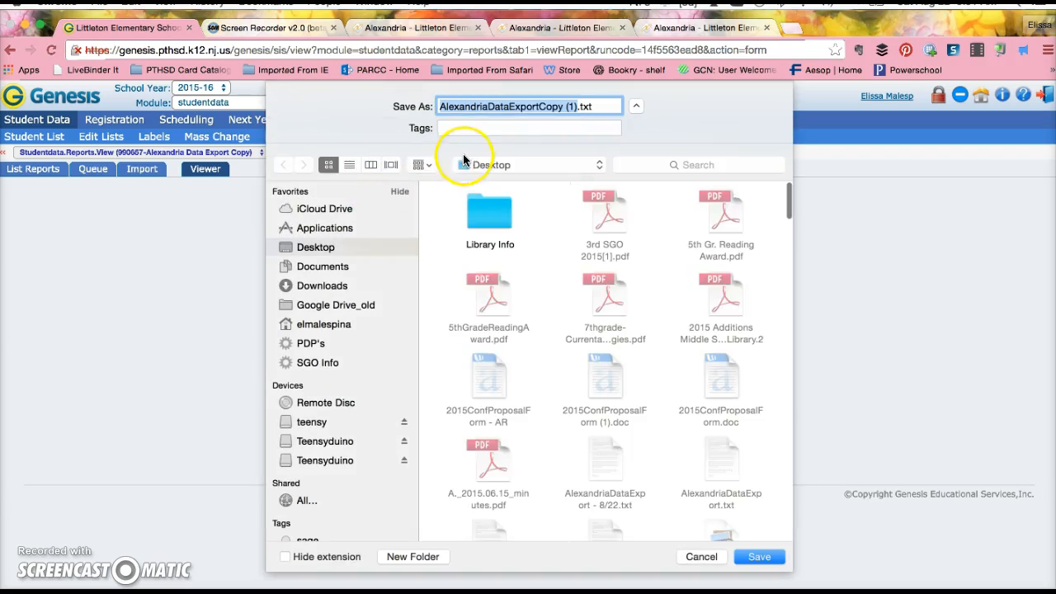
click(576, 108)
drag(576, 107, 562, 108)
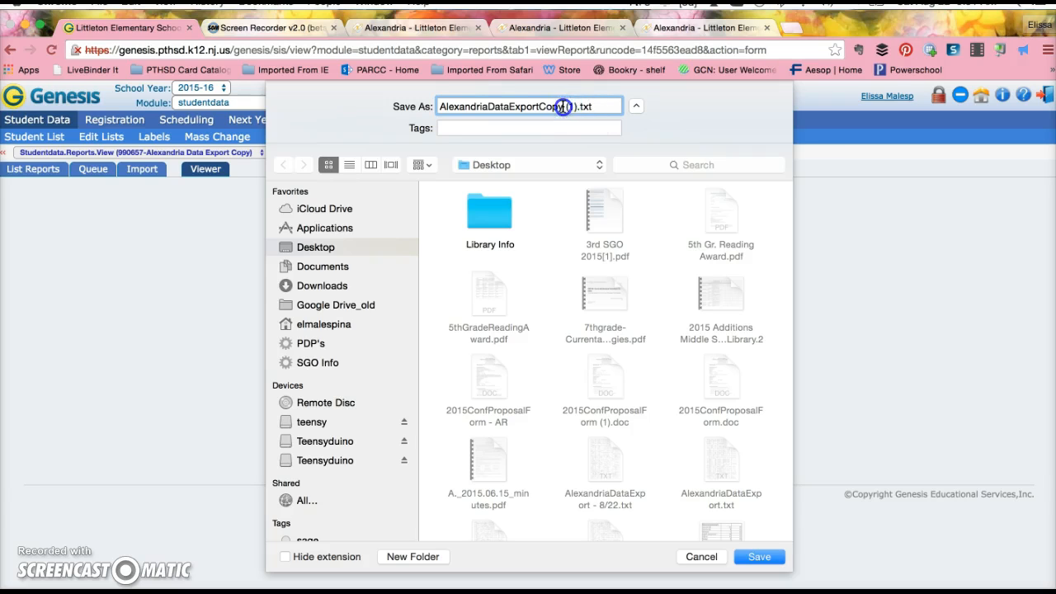
click(579, 108)
key(BackSpace)
key(BackSpace)
key(BackSpace)
key(BackSpace)
text(- littleo)
key(BackSpace)
key(BackSpace)
key(BackSpace)
key(BackSpace)
text(tleon 8/22)
click(770, 564)
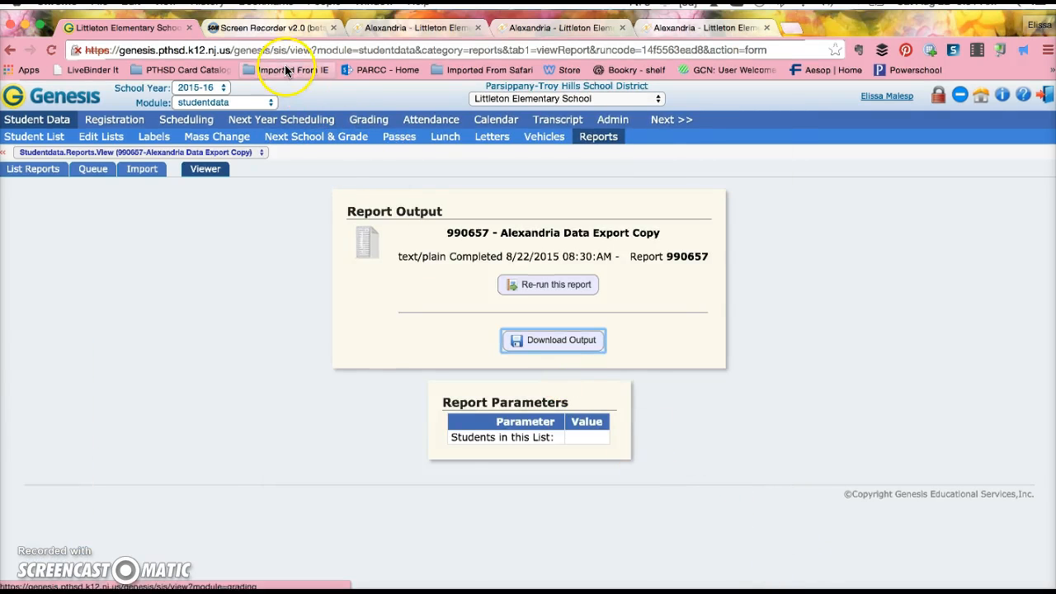
Step: Switch to Alexandria and open the Import tool
click(427, 31)
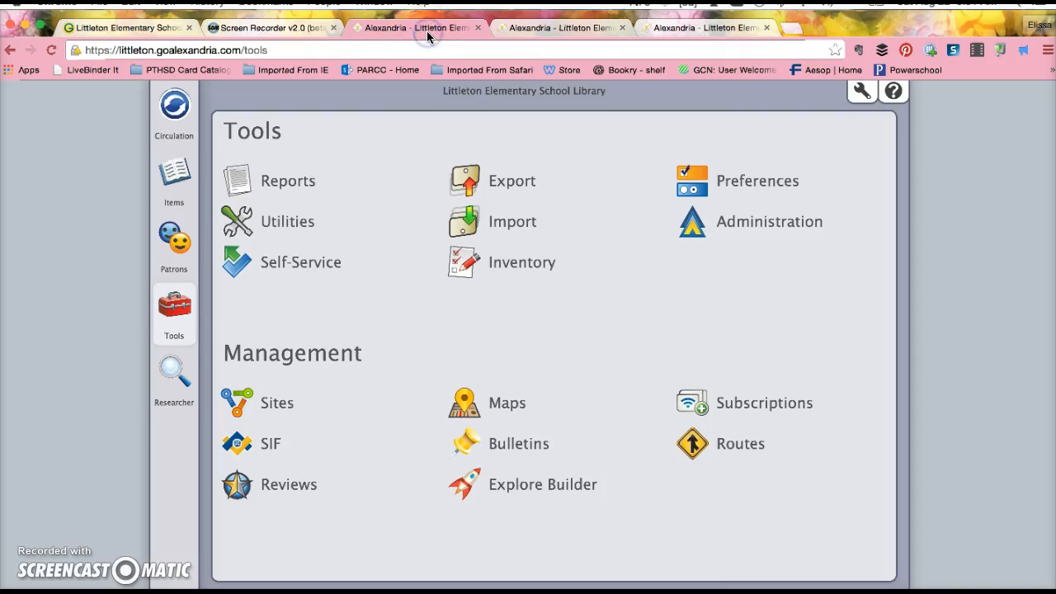
click(170, 311)
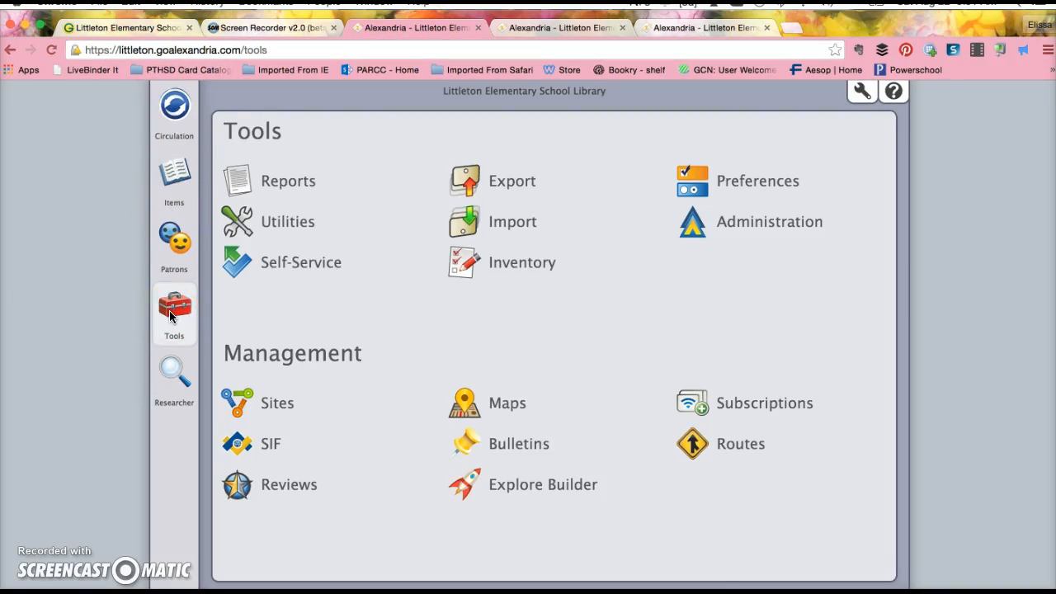
click(510, 223)
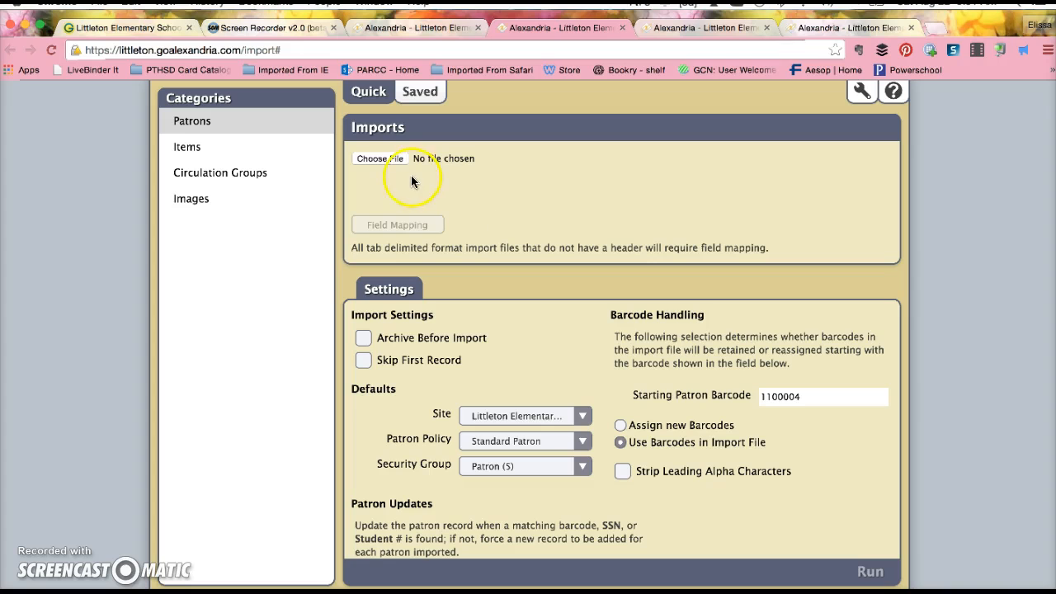
Step: Choose the Littleton 8/22 AlexandriaDataExportCopy text file from the desktop as the patron import file
click(398, 160)
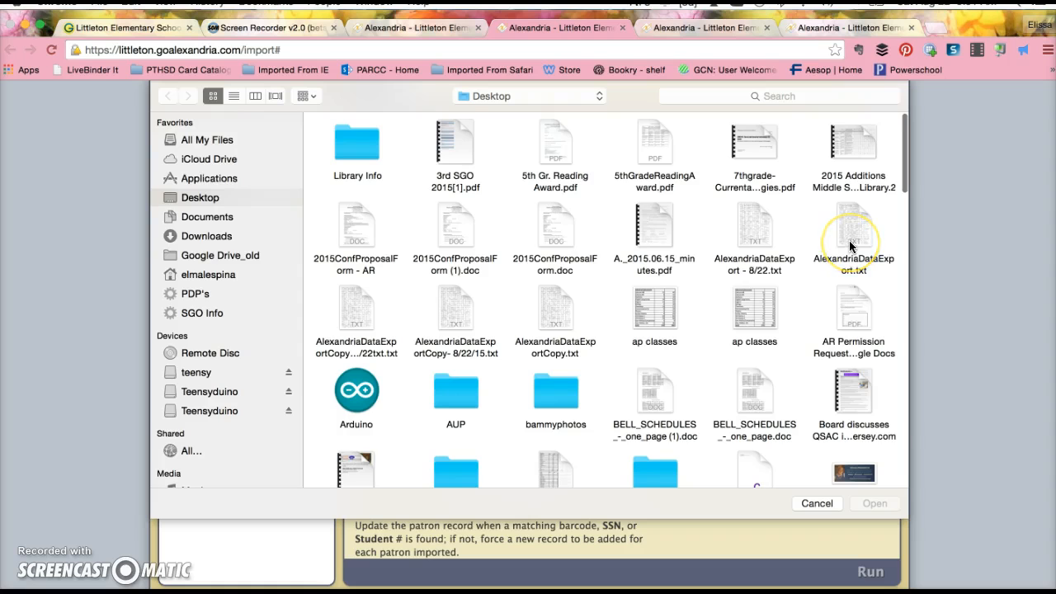
scroll(849, 240, down, 2)
scroll(850, 245, down, 2)
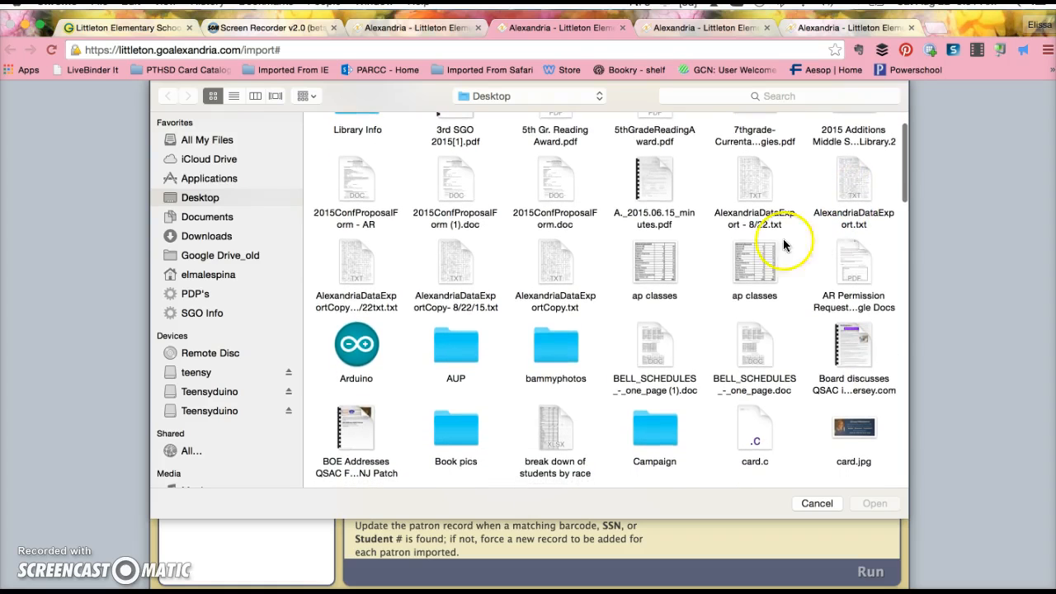
double_click(351, 260)
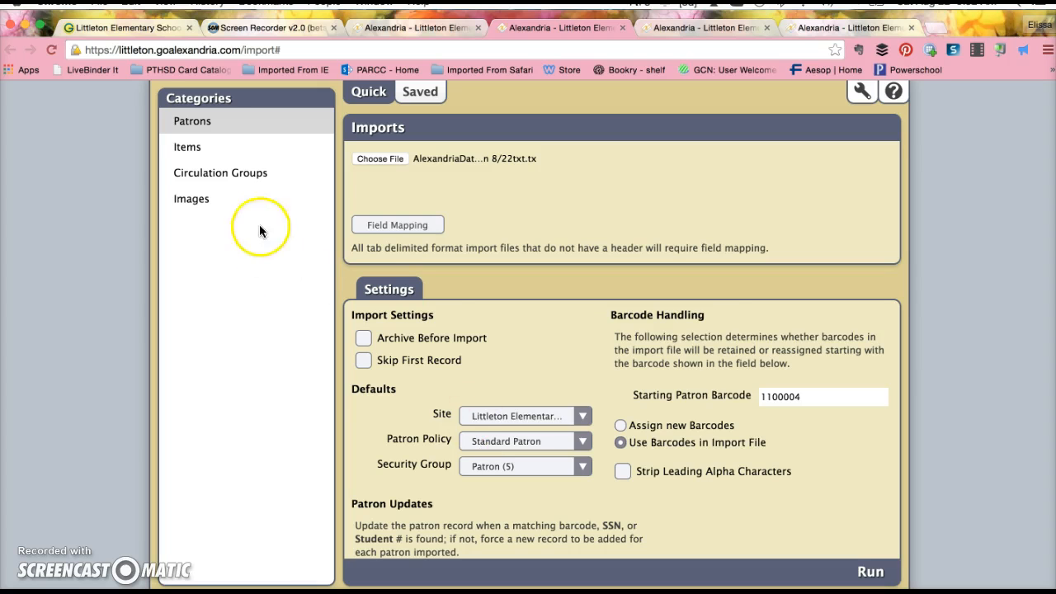
Step: Open the patron field mapping and move the Barcode field down to fourth place, directly after Middle Initial
click(165, 2)
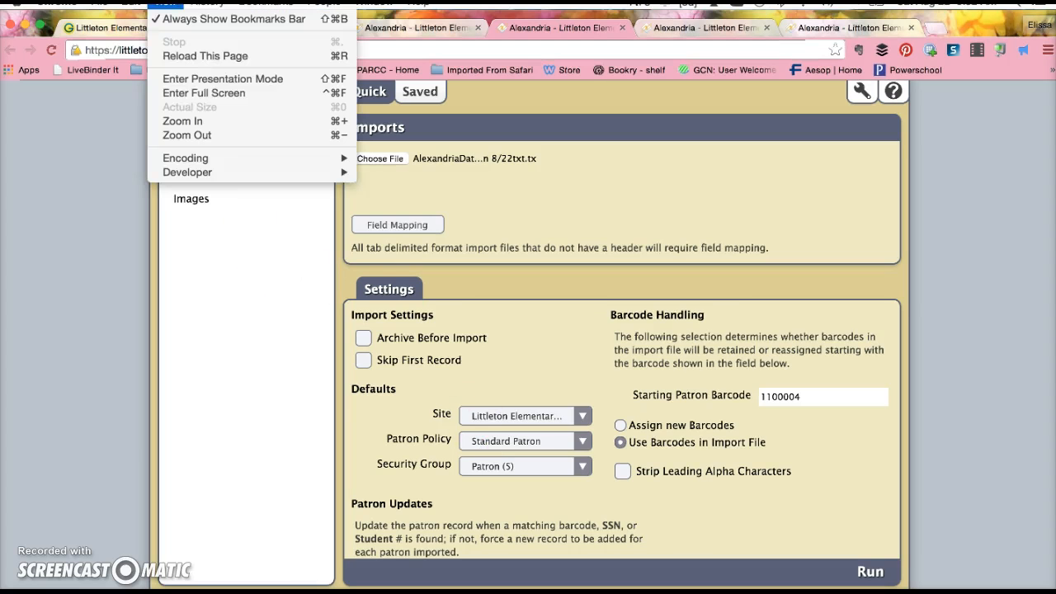
click(202, 135)
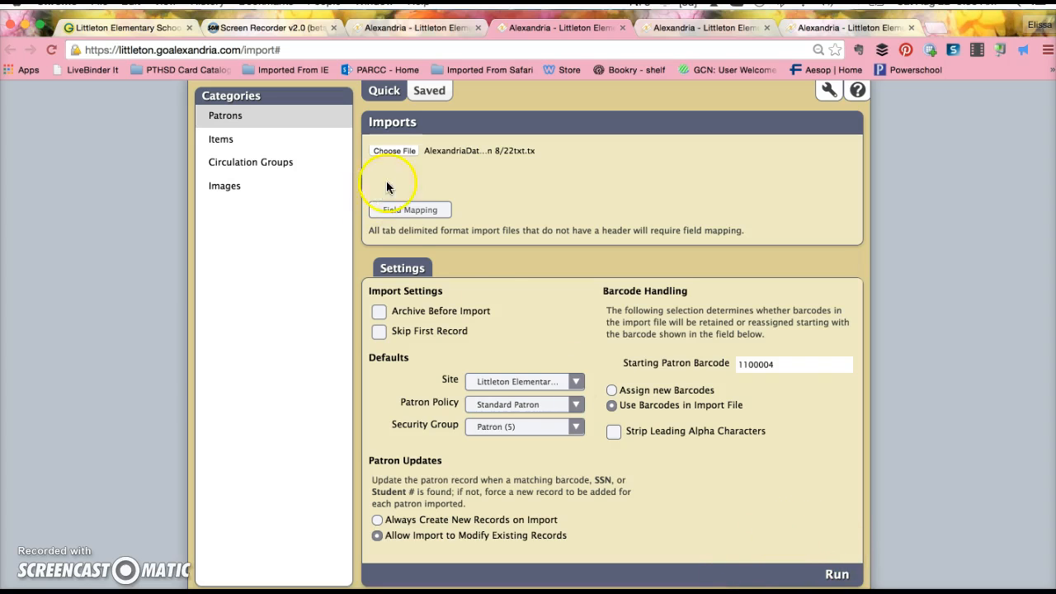
click(403, 211)
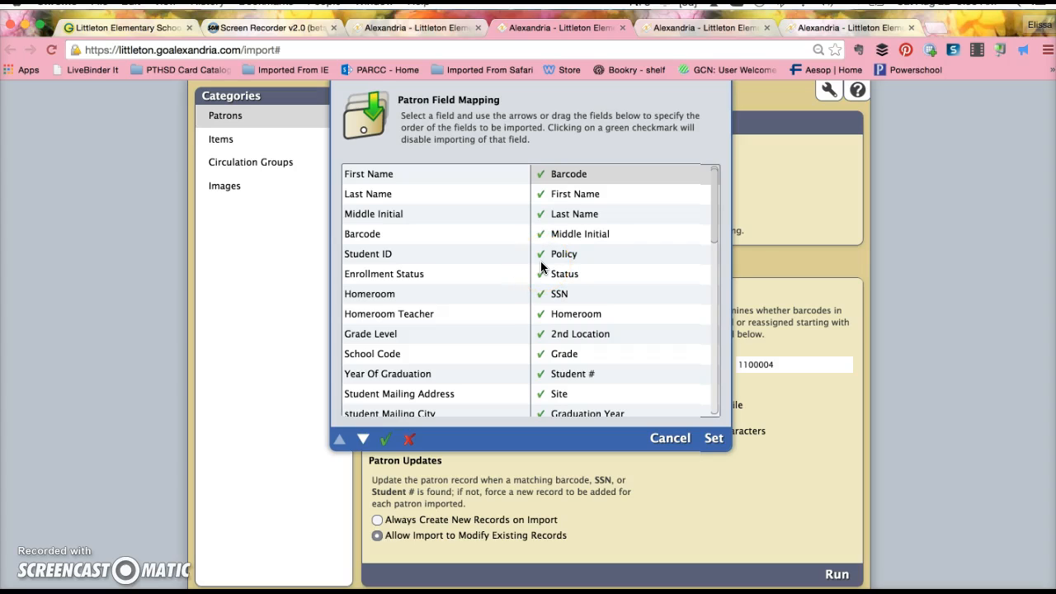
click(580, 175)
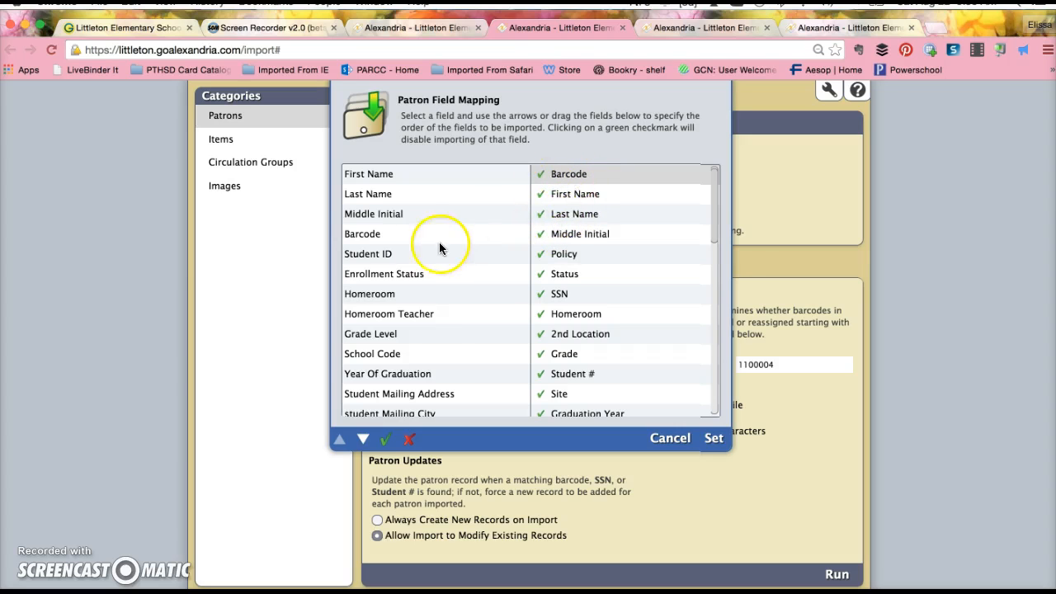
click(363, 439)
click(363, 439)
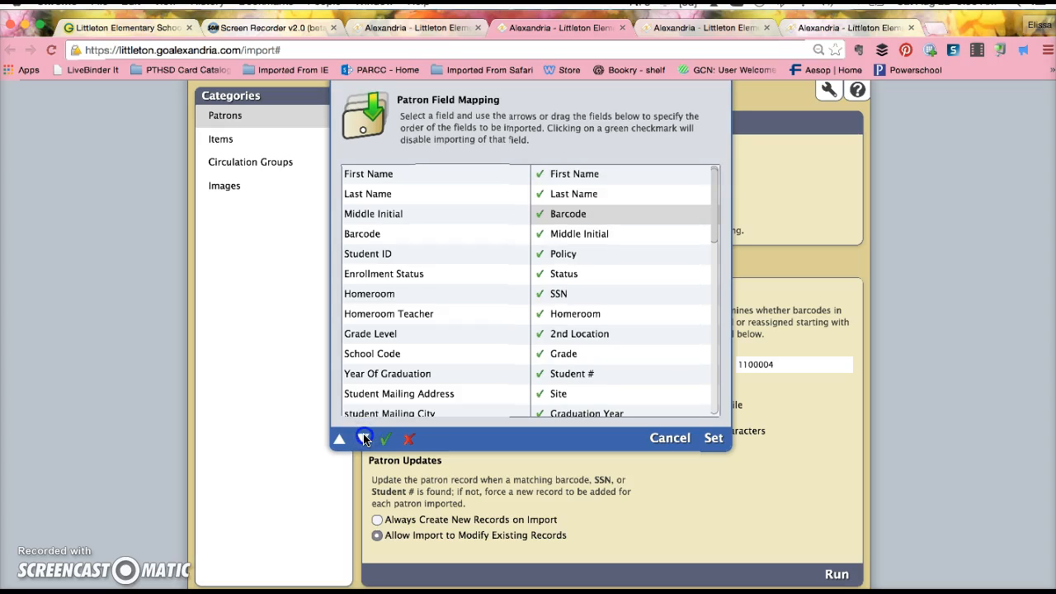
click(363, 439)
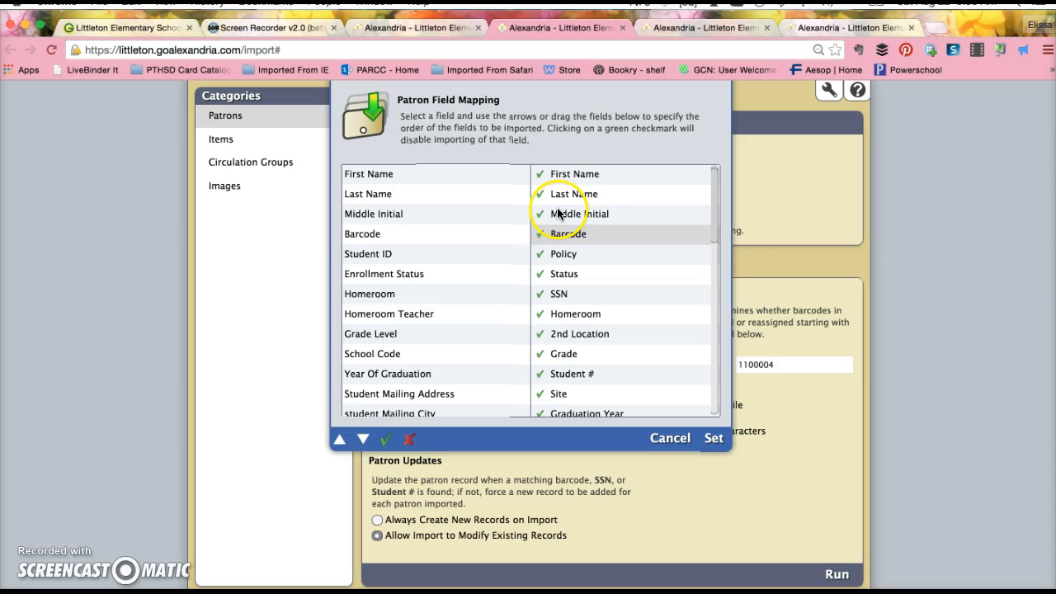
click(554, 254)
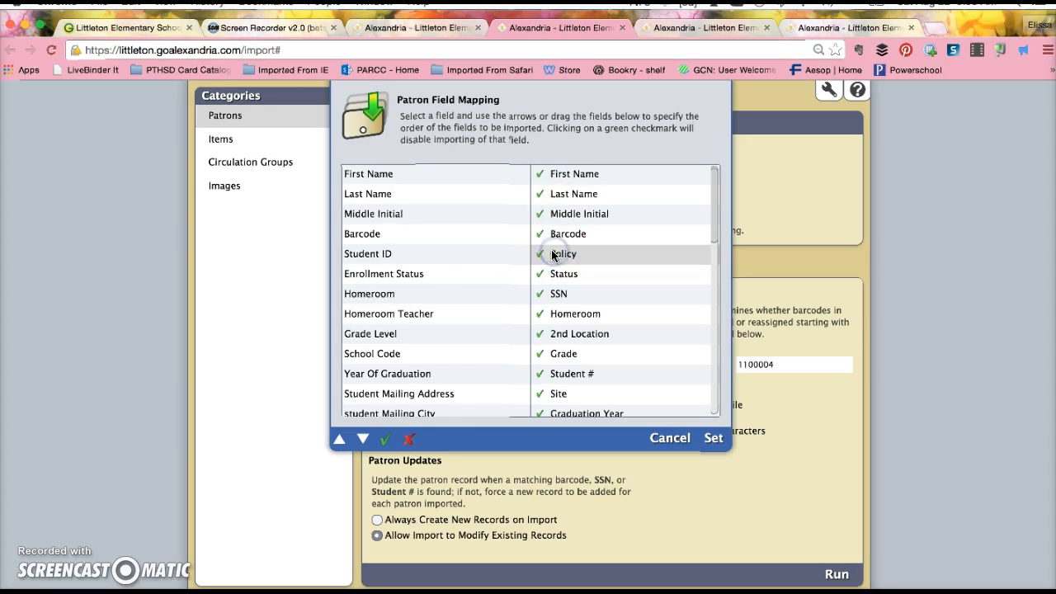
click(411, 440)
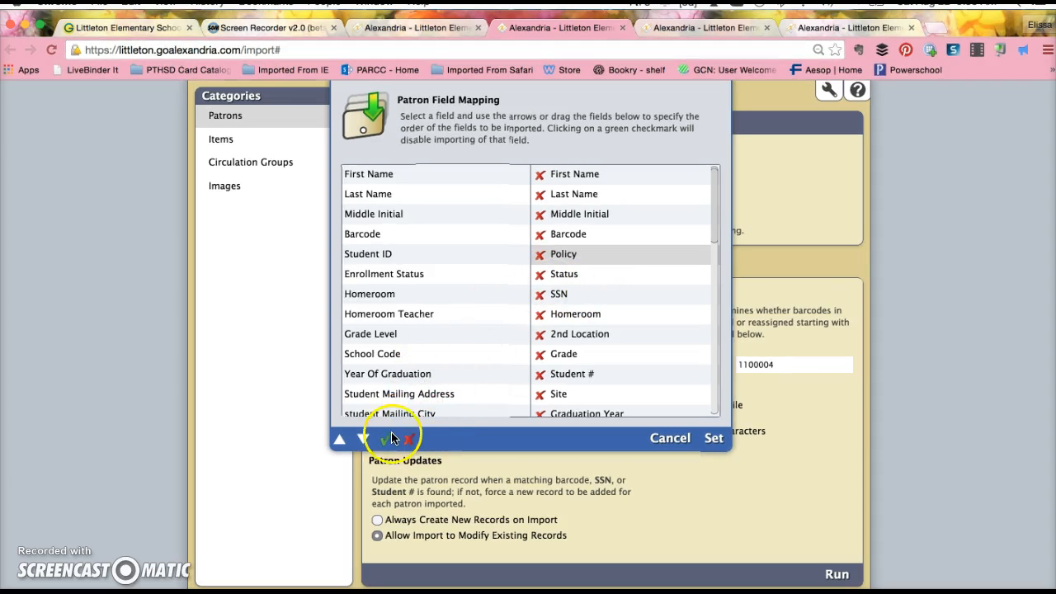
click(386, 439)
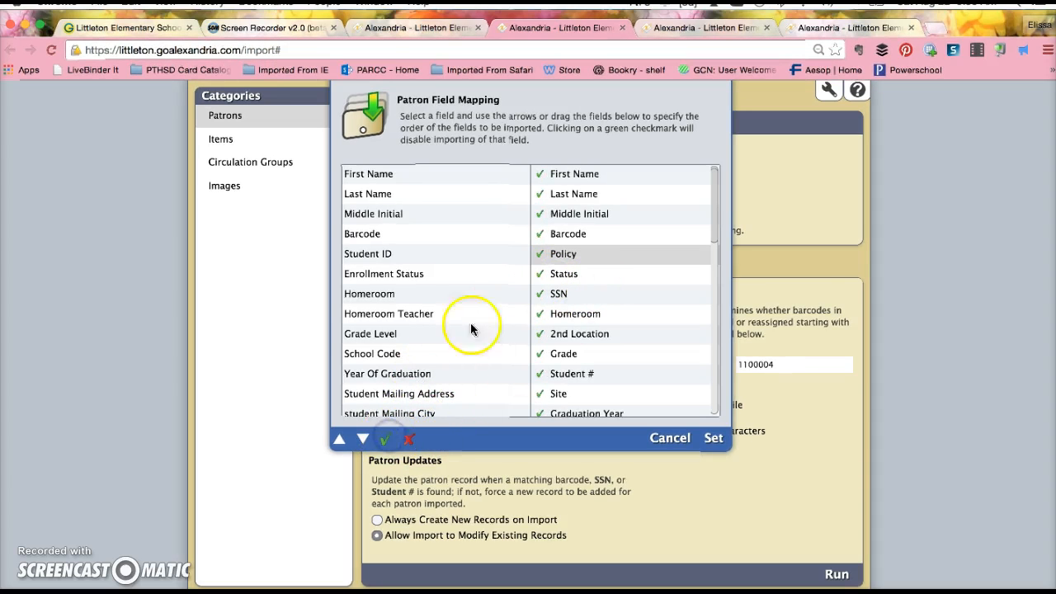
Step: Disable importing of the Policy field and move it down the mapping order to directly below General Notes
click(540, 255)
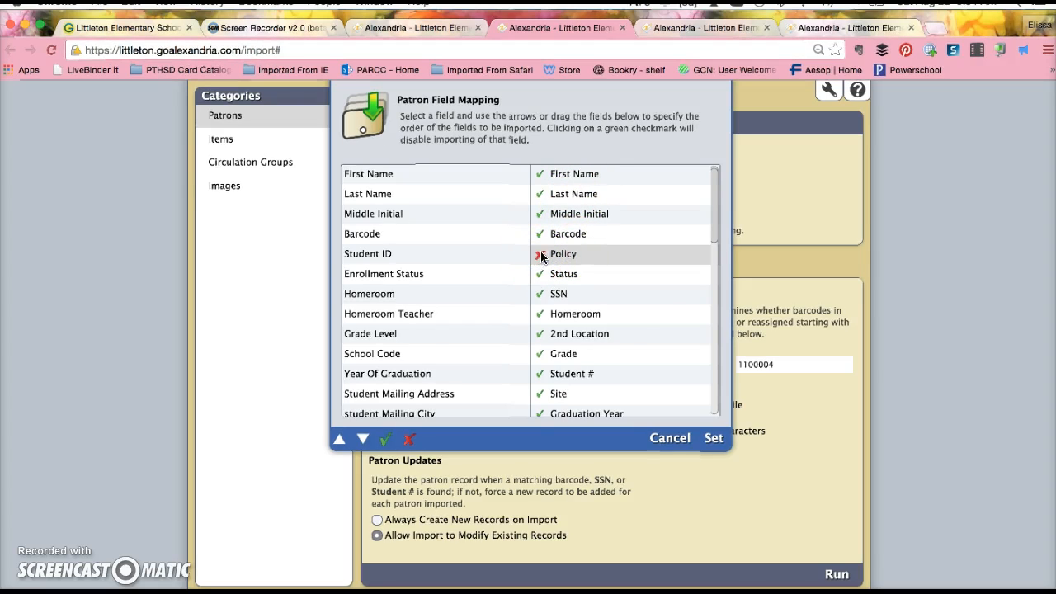
click(364, 440)
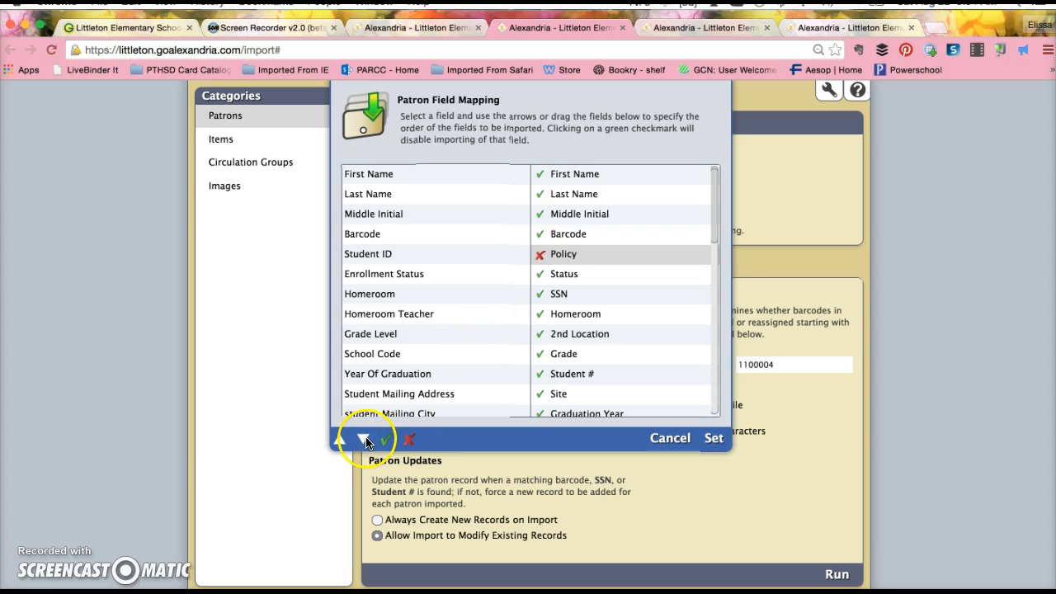
click(364, 440)
click(364, 440)
click(364, 439)
click(364, 440)
click(364, 440)
click(364, 440)
click(364, 440)
click(364, 440)
click(364, 439)
click(364, 440)
click(364, 440)
click(363, 440)
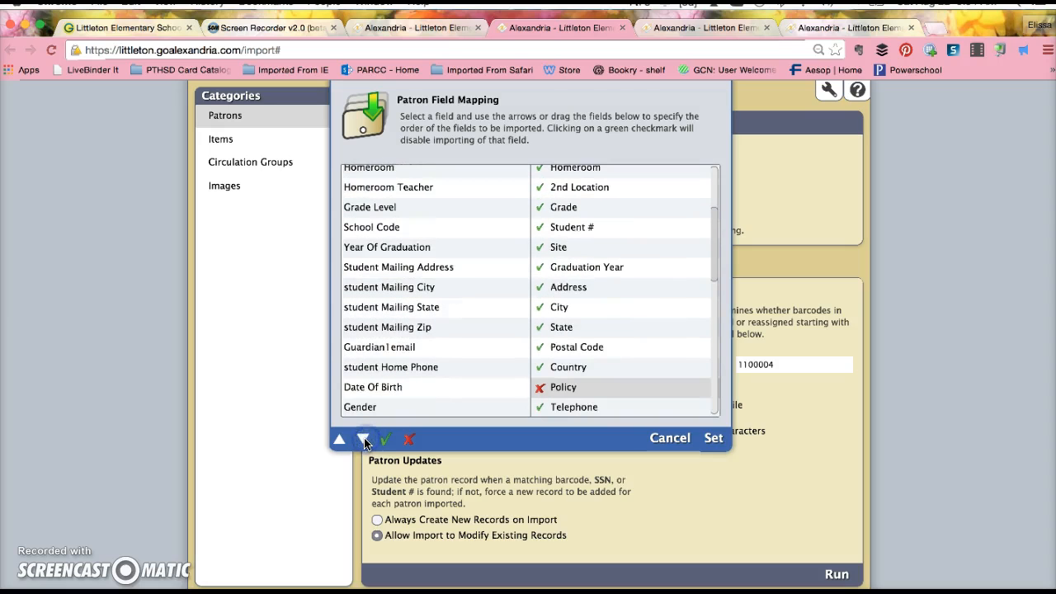
click(364, 440)
click(364, 440)
click(364, 440)
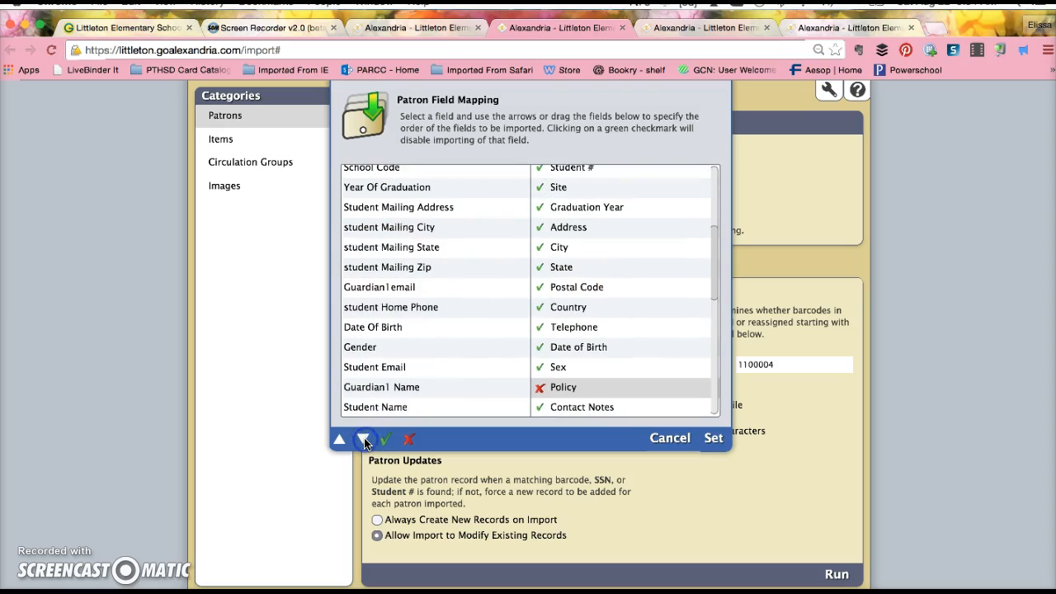
click(364, 440)
click(364, 440)
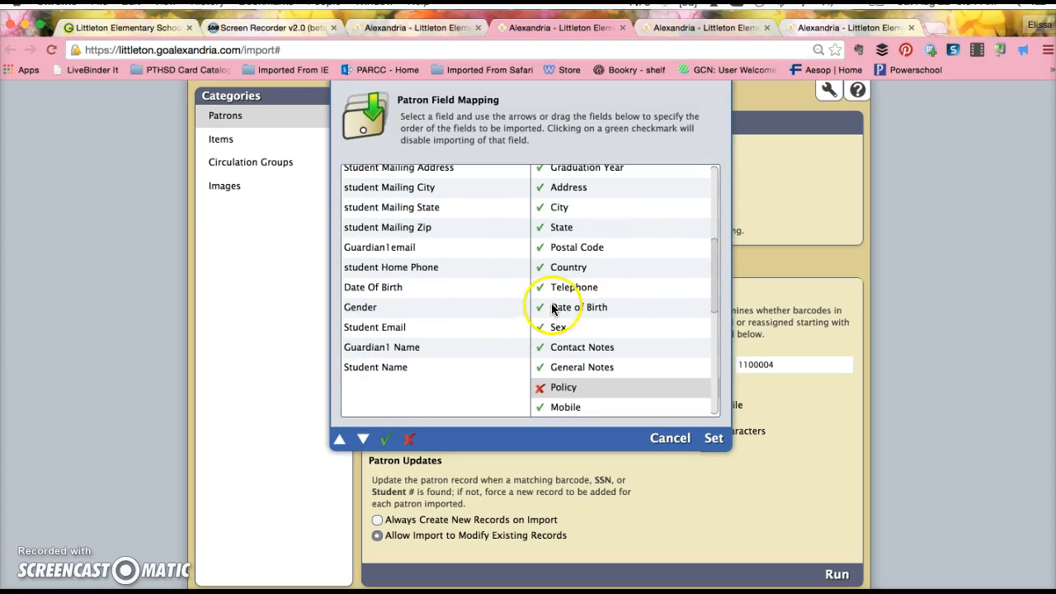
Step: Move the Status field down one place in the patron field mapping so it lines up with Enrollment Status
drag(713, 297, 708, 126)
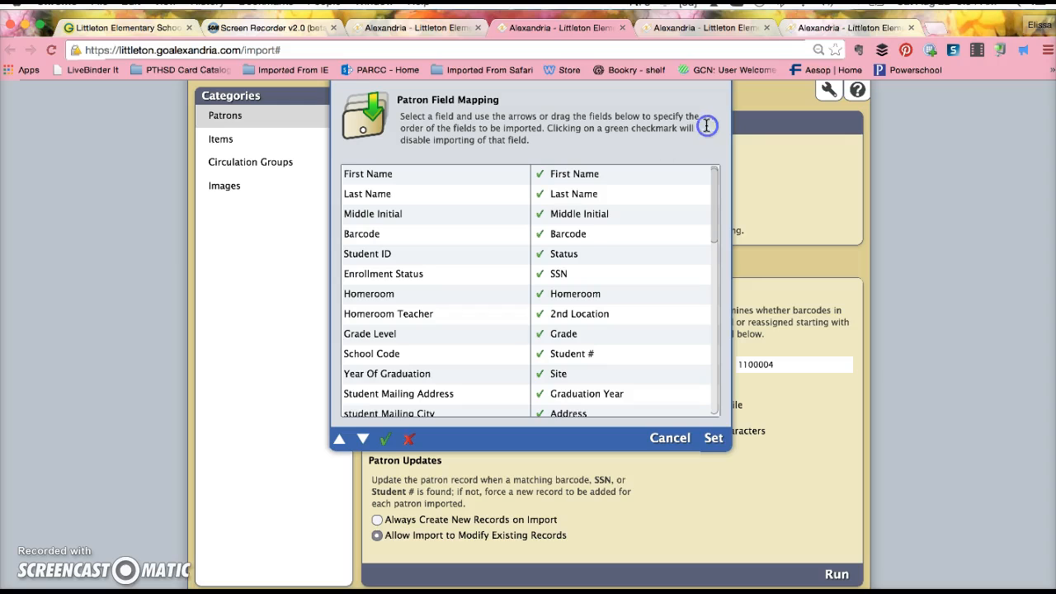
click(555, 258)
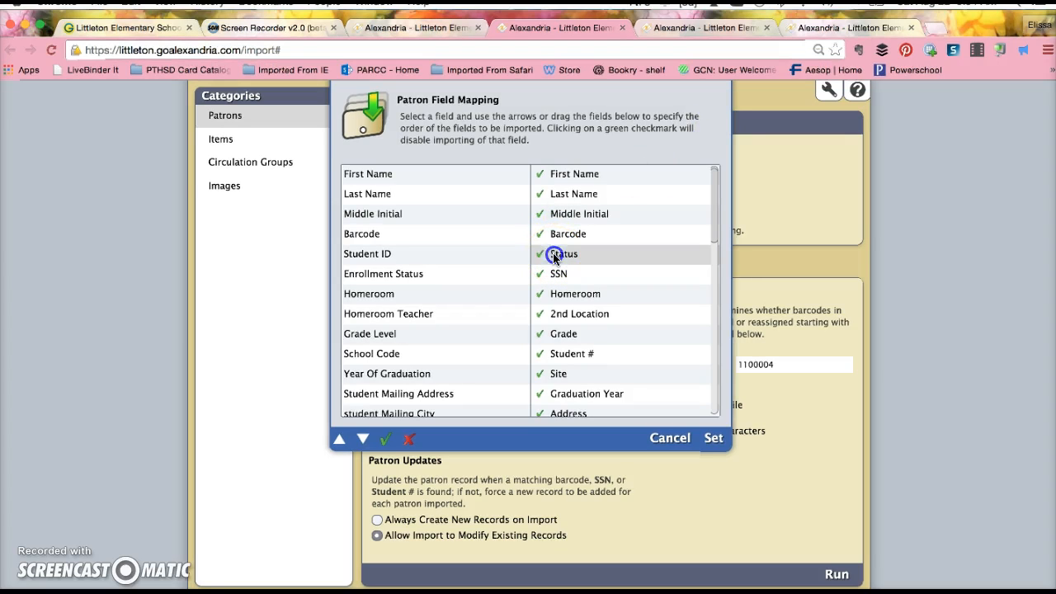
click(364, 439)
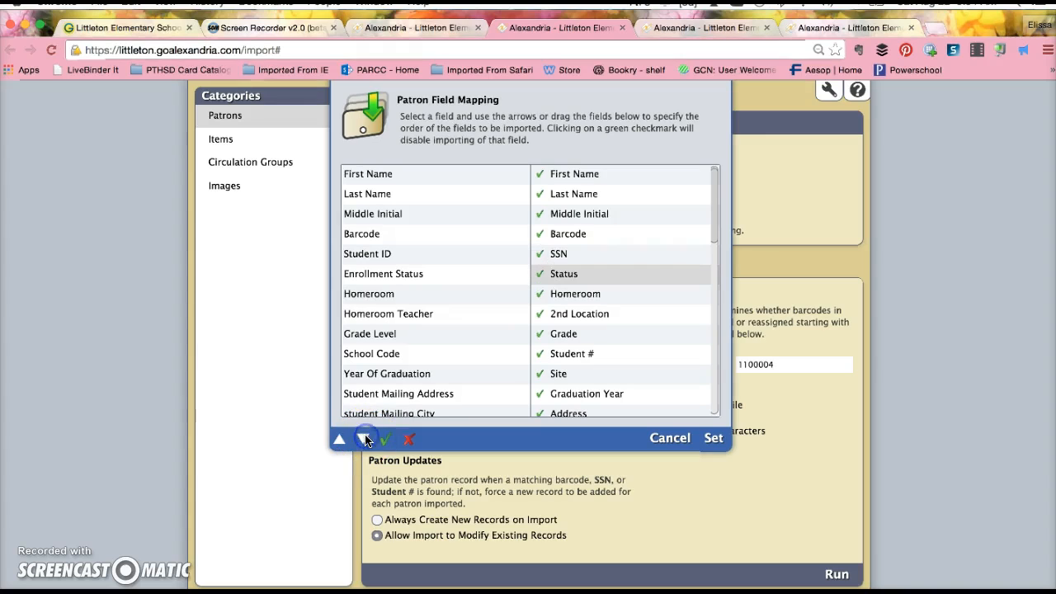
Step: Disable importing of the SSN field and move it down the mapping order to directly below Policy
click(567, 254)
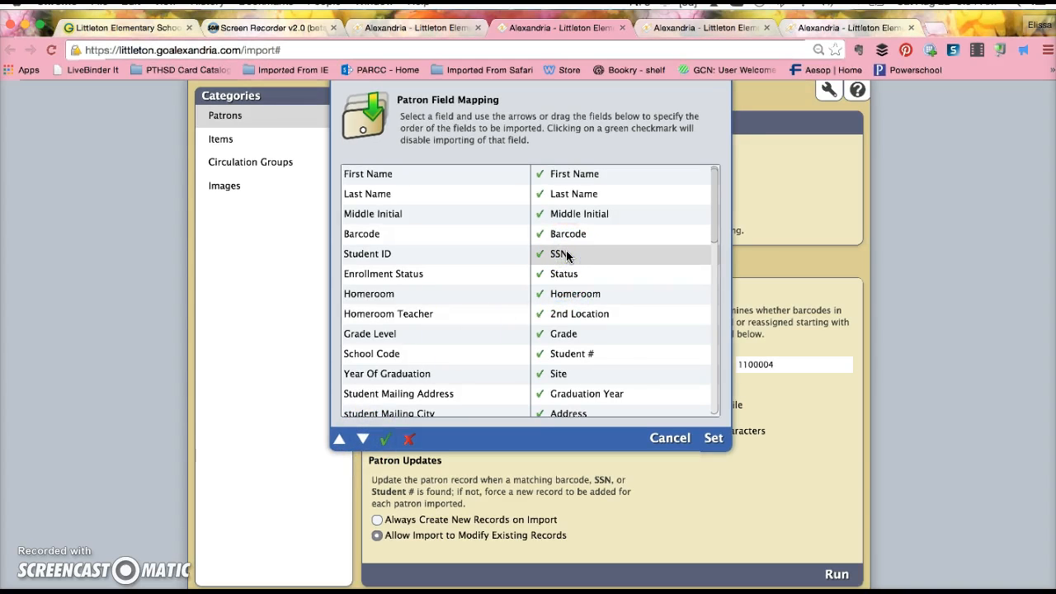
click(541, 256)
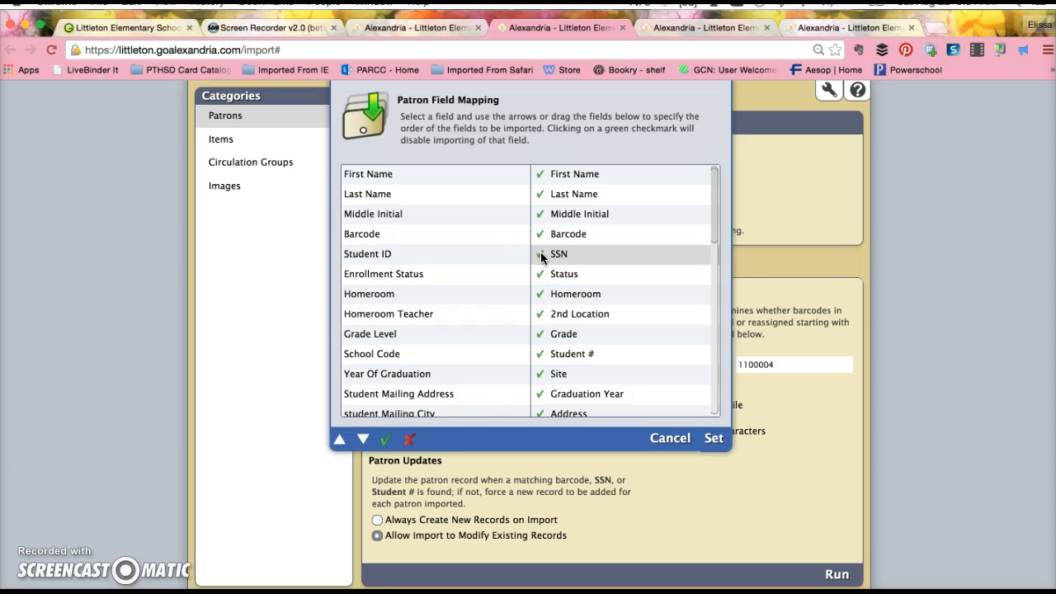
click(364, 440)
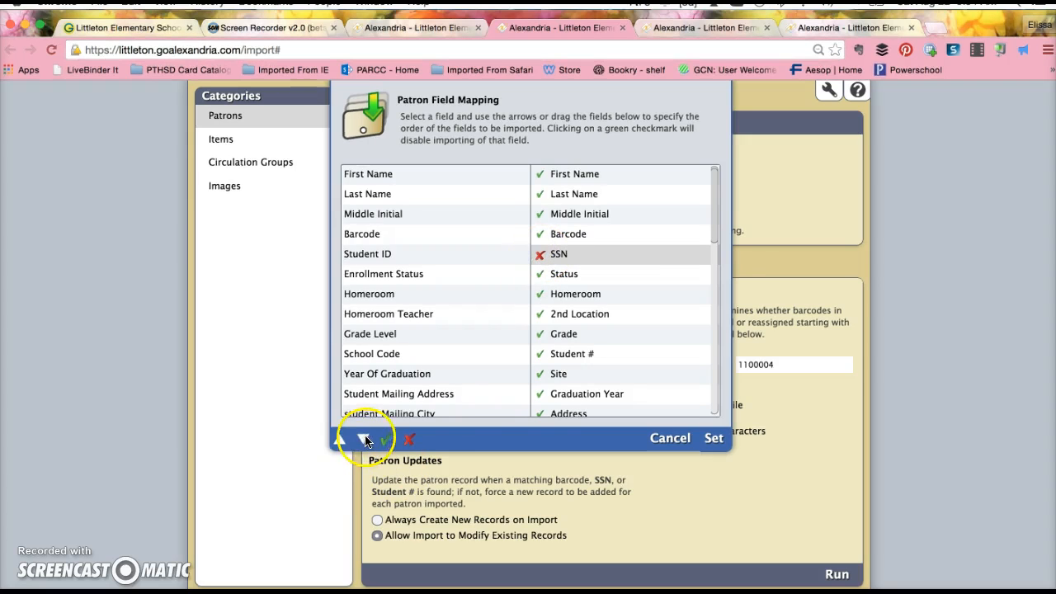
click(366, 440)
click(365, 440)
click(366, 440)
click(366, 440)
click(365, 440)
click(366, 440)
click(365, 440)
click(366, 440)
click(366, 439)
click(365, 440)
click(366, 440)
click(365, 440)
click(365, 440)
click(366, 440)
click(366, 440)
click(366, 440)
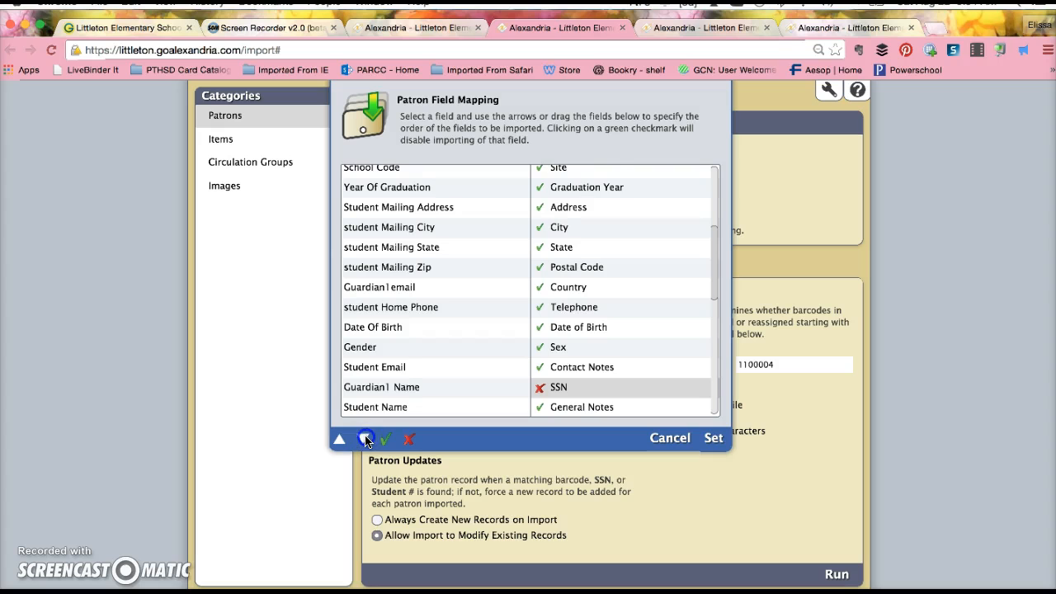
click(366, 439)
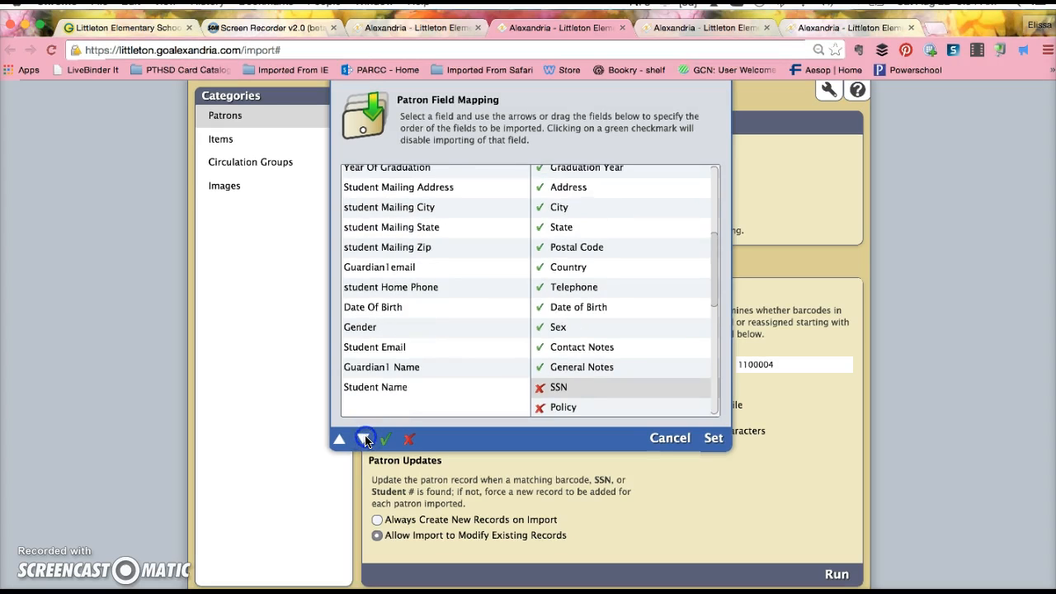
click(366, 440)
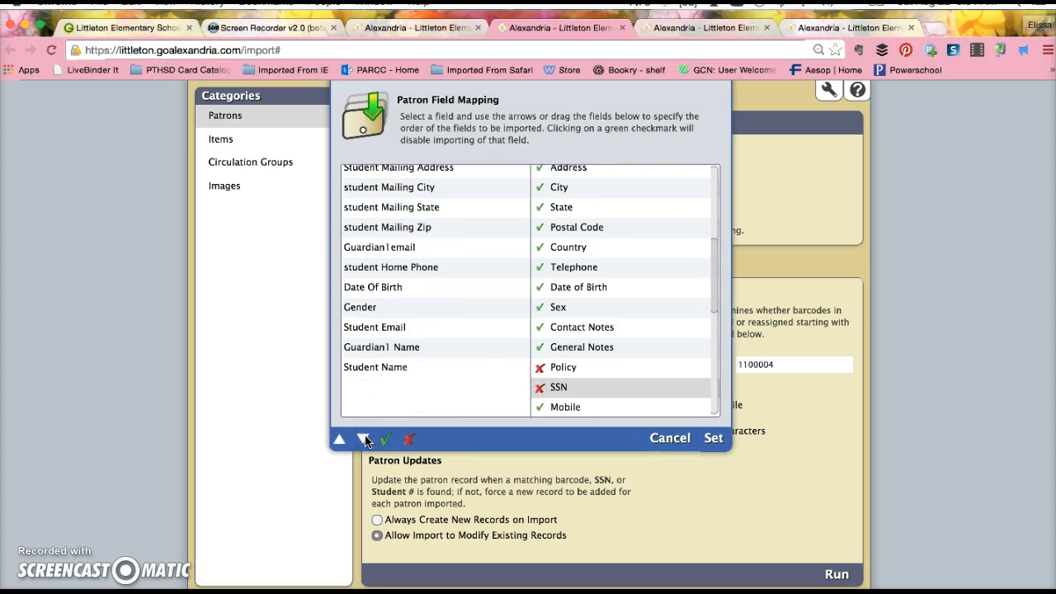
Step: Move the disabled Policy and SSN fields down past Mobile, with SSN directly above Policy
click(546, 369)
click(368, 443)
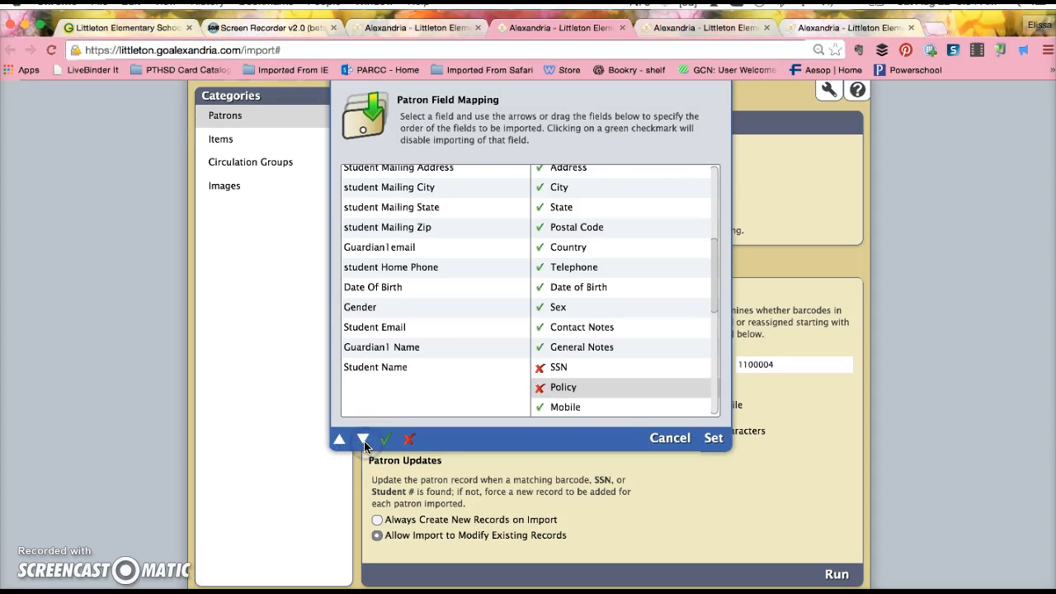
click(368, 443)
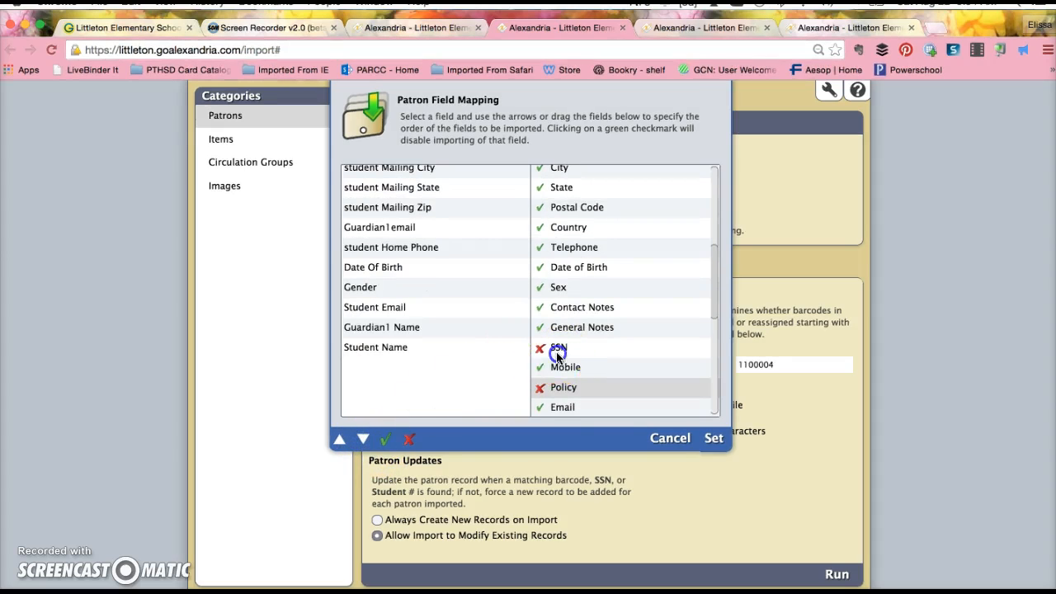
click(551, 350)
click(361, 443)
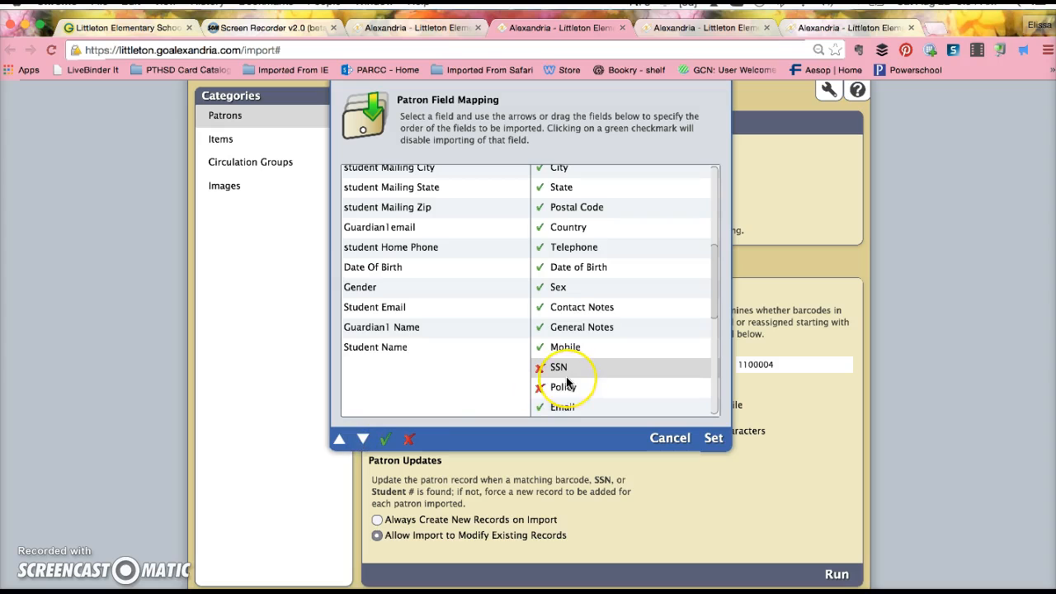
Step: Move Student # up to directly below Barcode, and move 2nd Location up one place to line up with the file's Homeroom column
scroll(578, 375, up, 5)
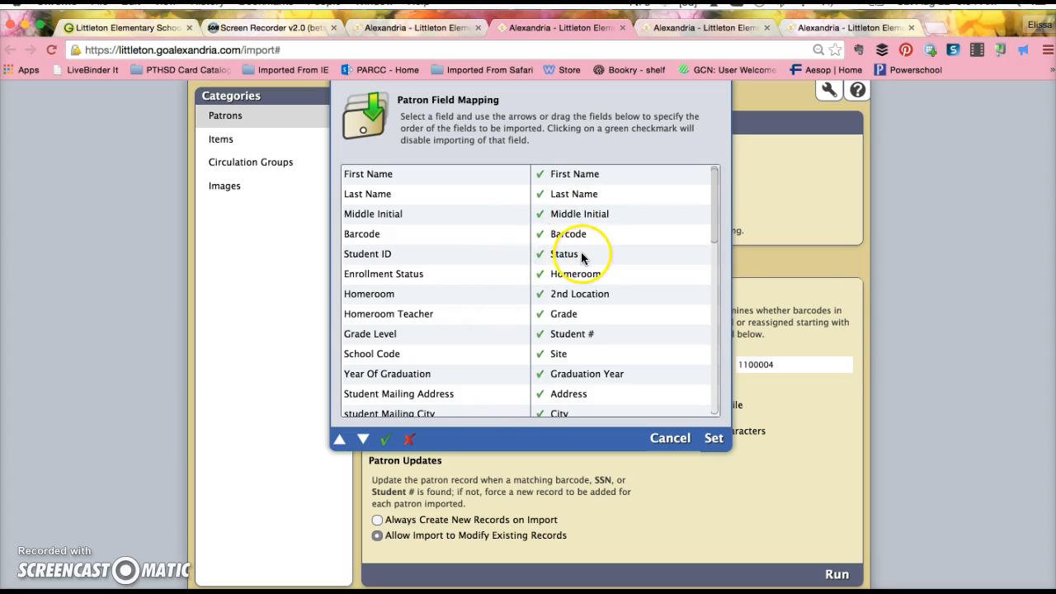
click(561, 334)
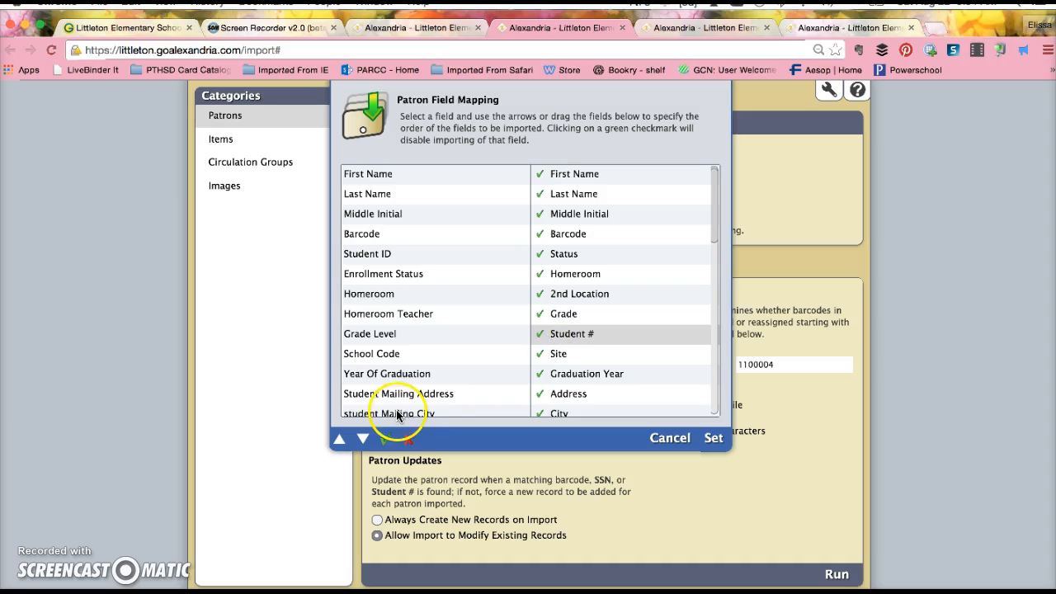
click(338, 438)
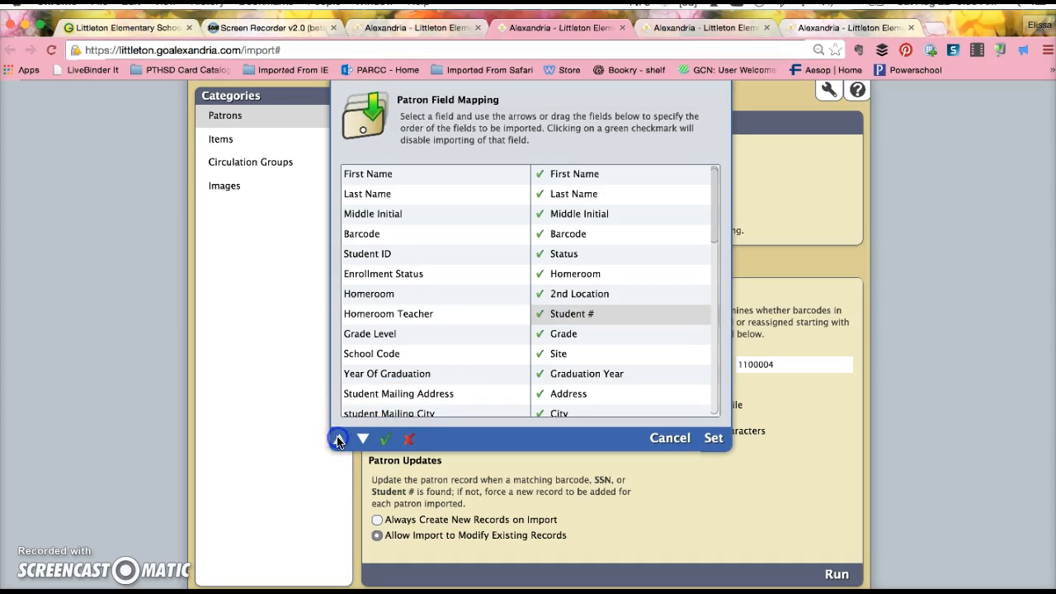
click(338, 439)
click(338, 439)
click(338, 439)
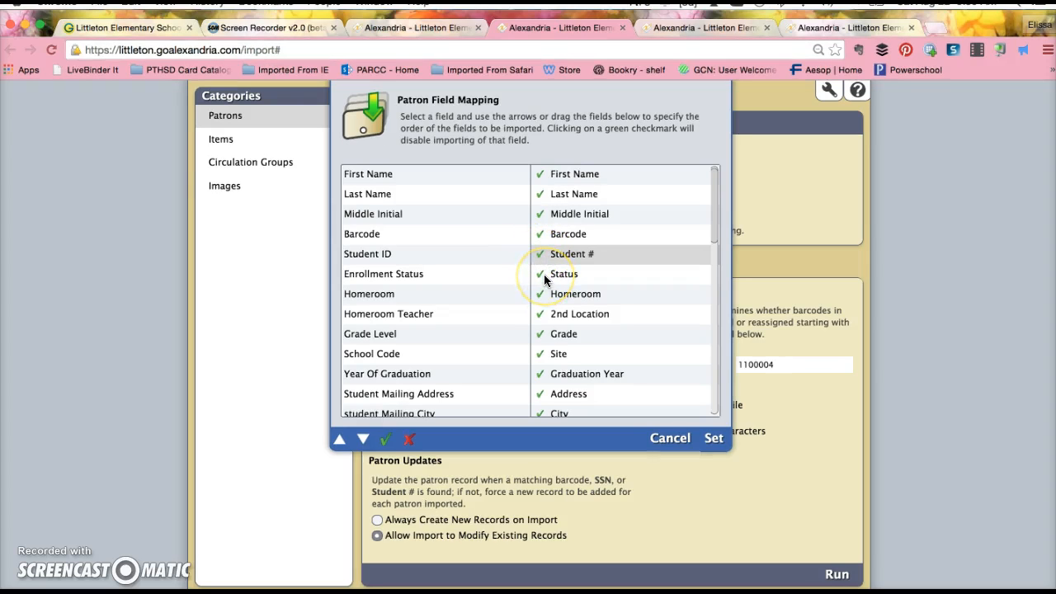
click(570, 313)
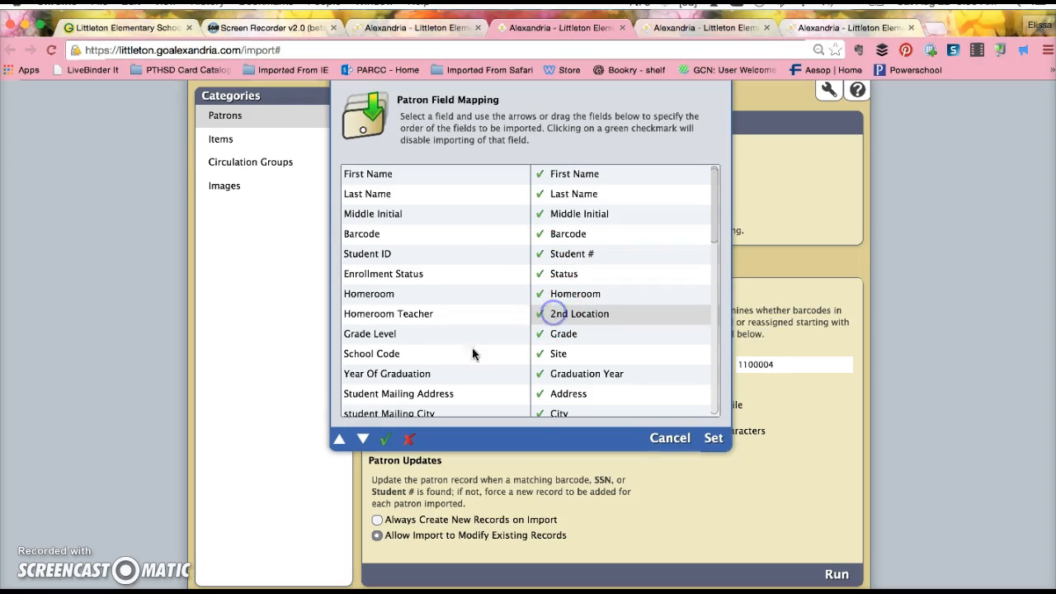
click(338, 439)
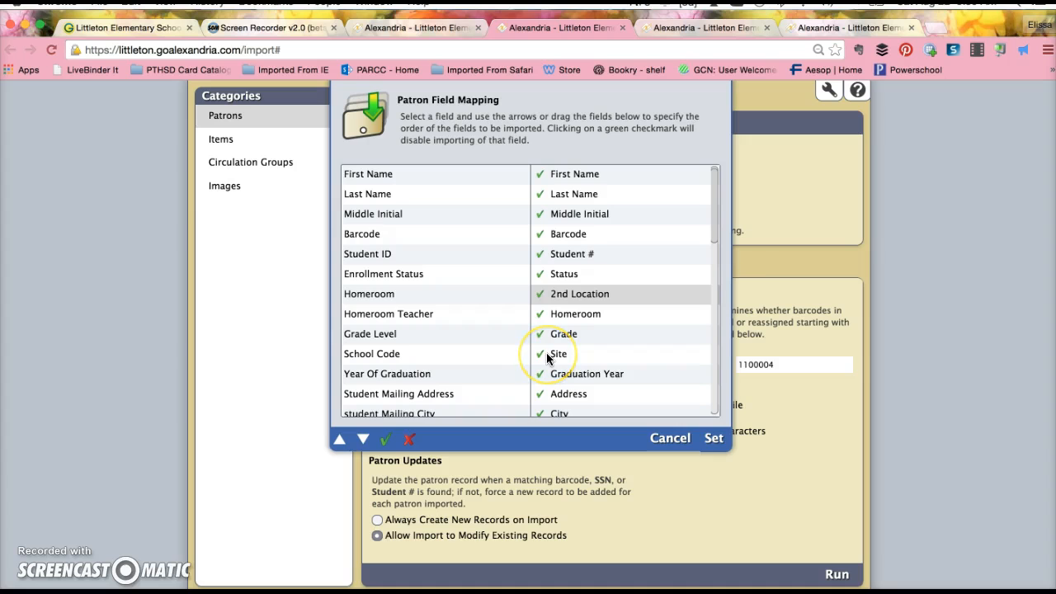
Step: Disable importing of the Country field and move it down to between SSN and Policy
scroll(547, 355, down, 2)
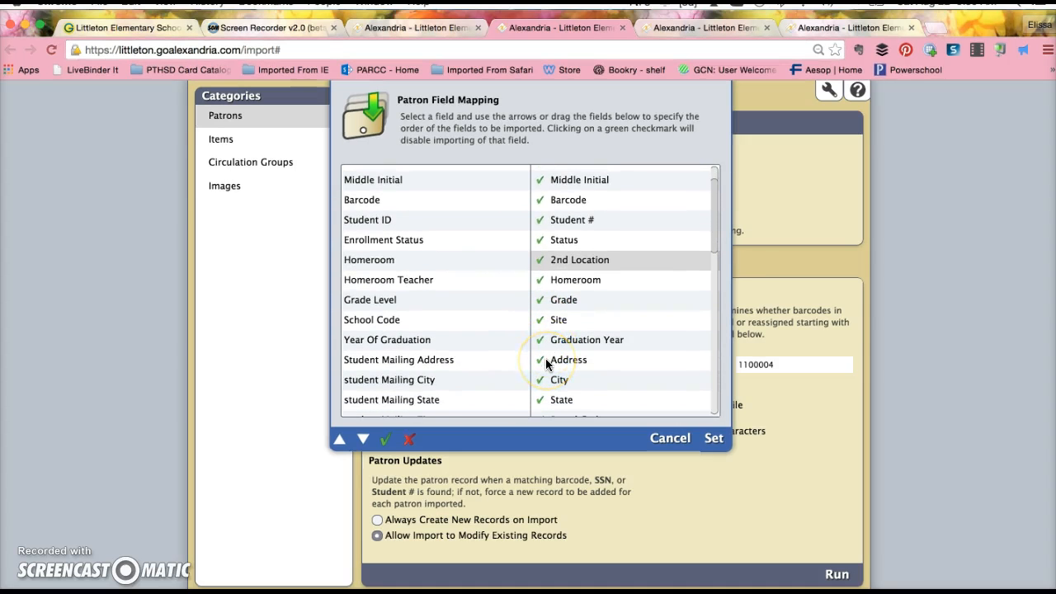
scroll(547, 364, down, 3)
scroll(546, 364, down, 1)
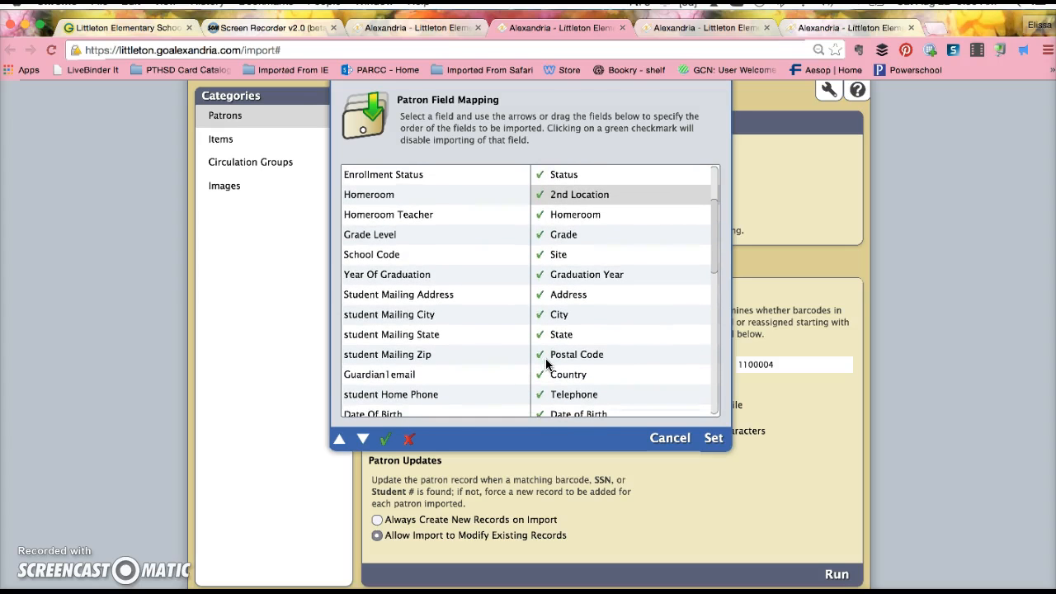
scroll(547, 364, down, 1)
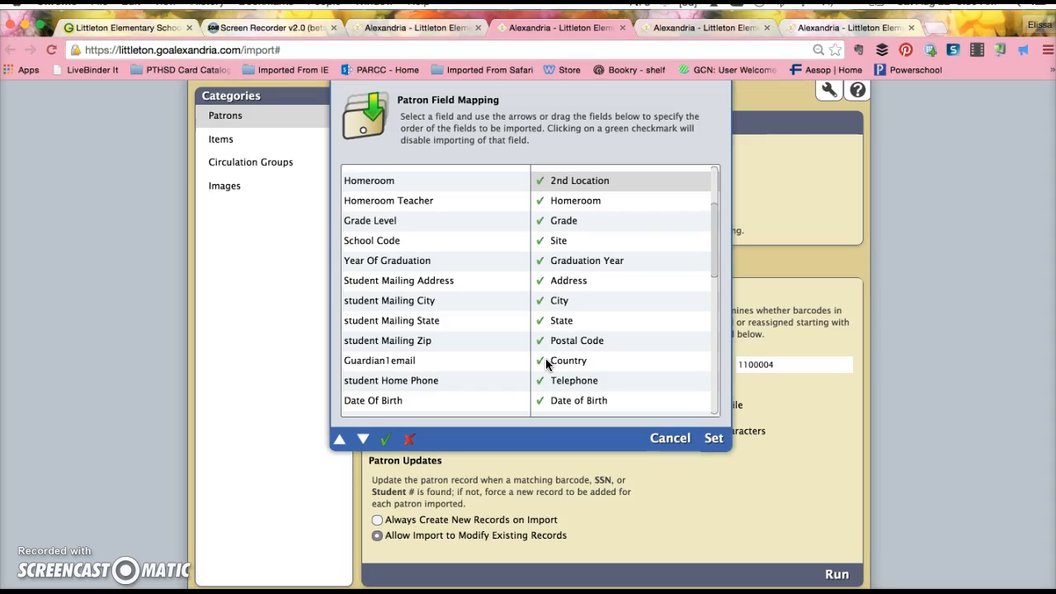
click(542, 361)
scroll(545, 364, down, 4)
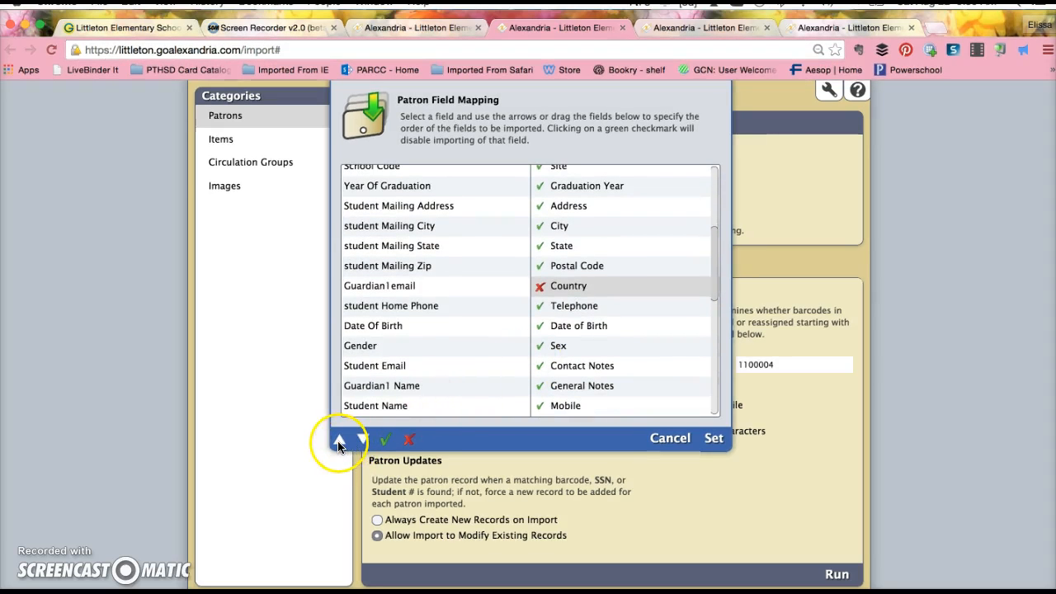
click(361, 439)
click(362, 439)
click(361, 439)
click(361, 439)
click(361, 439)
click(362, 439)
click(362, 439)
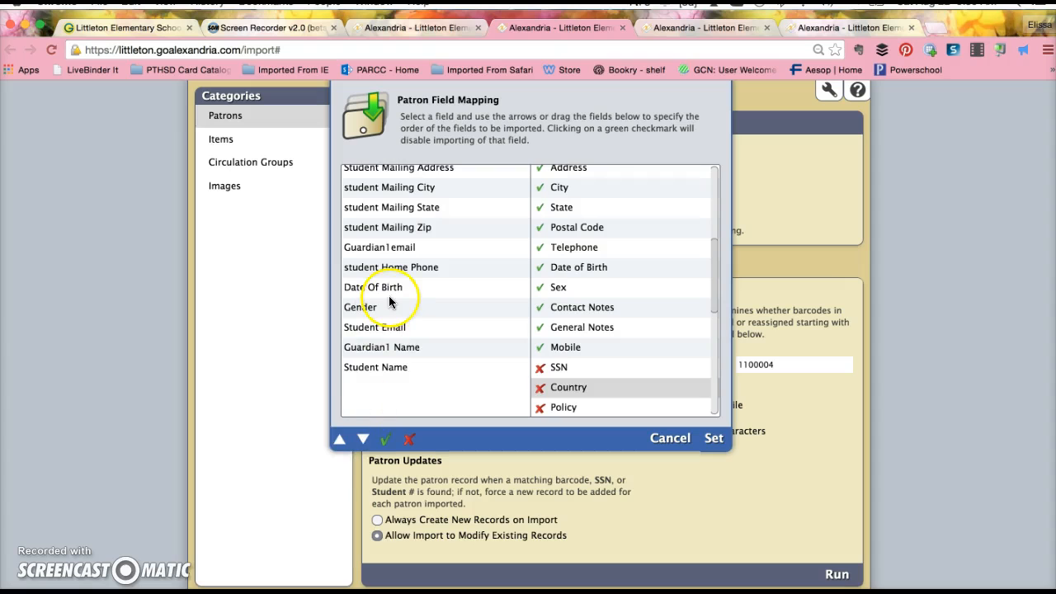
Step: Move the Contact Notes field up to directly below Postal Code so it lines up with Guardian1email
scroll(383, 297, up, 5)
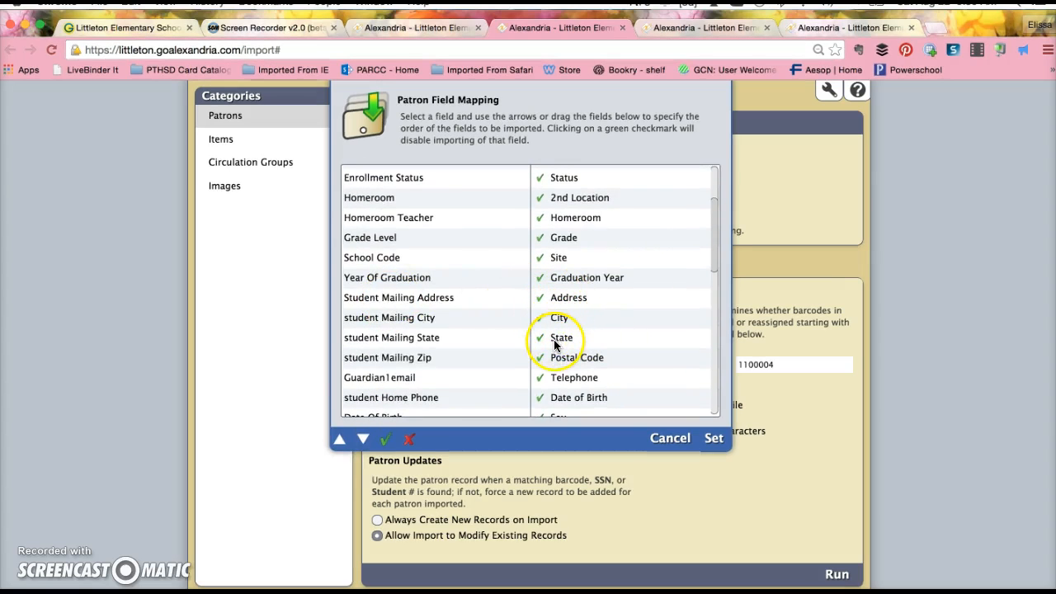
scroll(569, 365, down, 4)
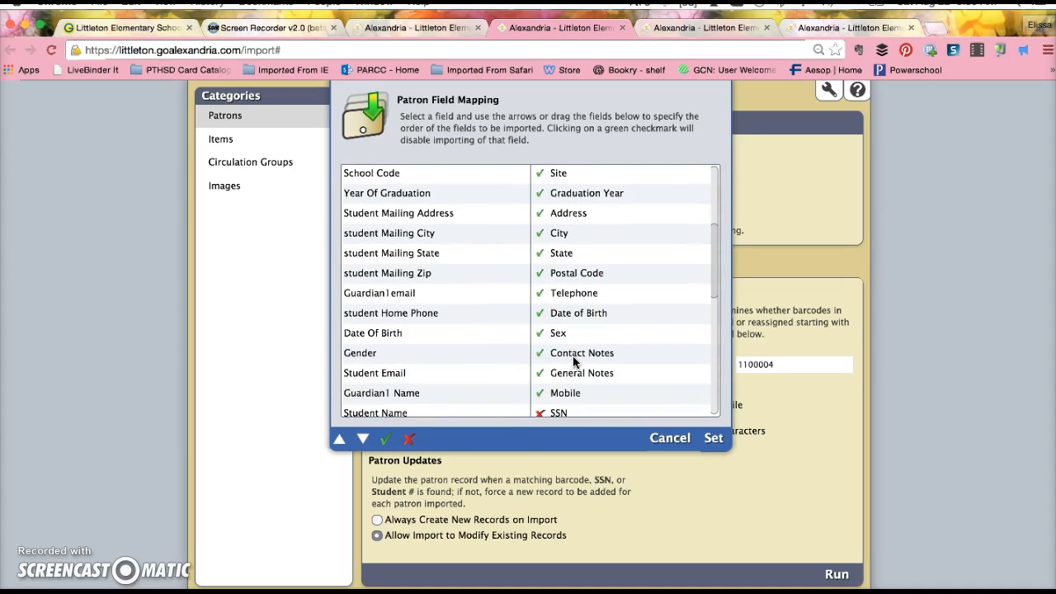
click(575, 361)
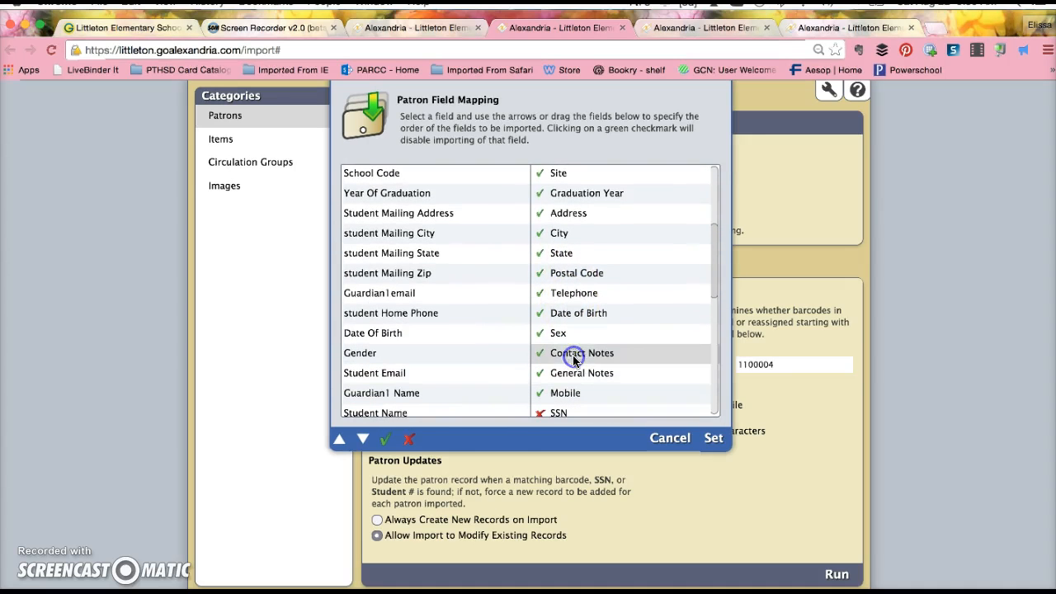
click(338, 442)
click(338, 442)
click(338, 441)
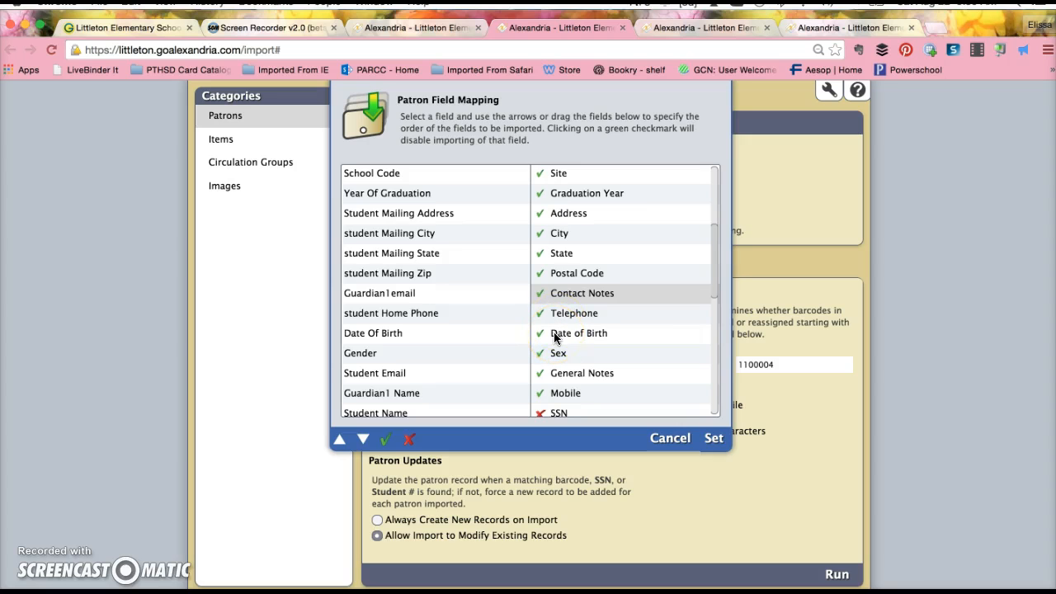
Step: Disable importing of the General Notes field and move it down to directly below Policy
scroll(552, 362, down, 1)
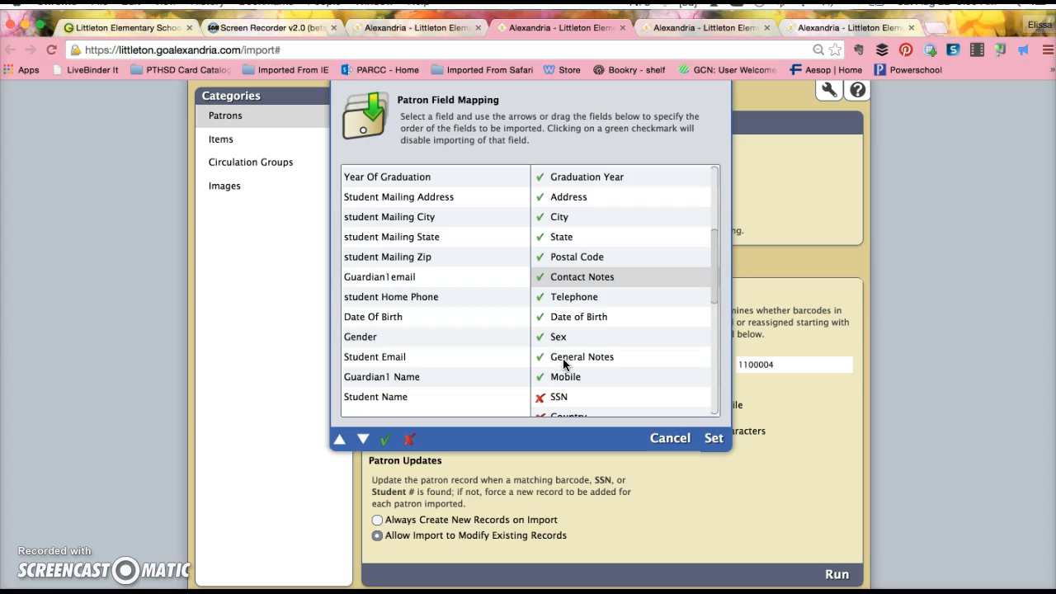
click(540, 357)
click(363, 439)
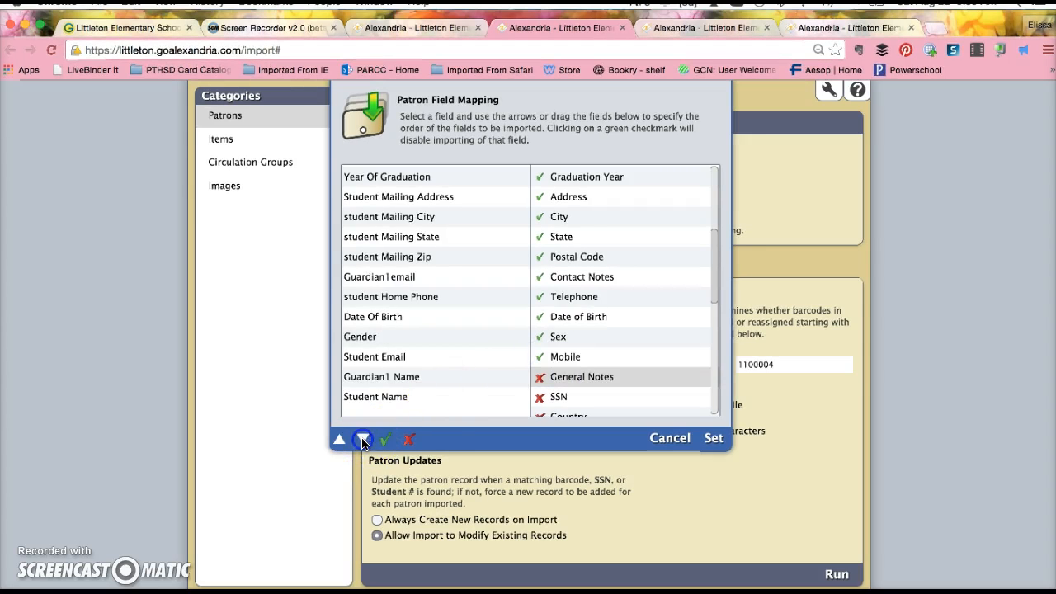
click(364, 439)
click(363, 439)
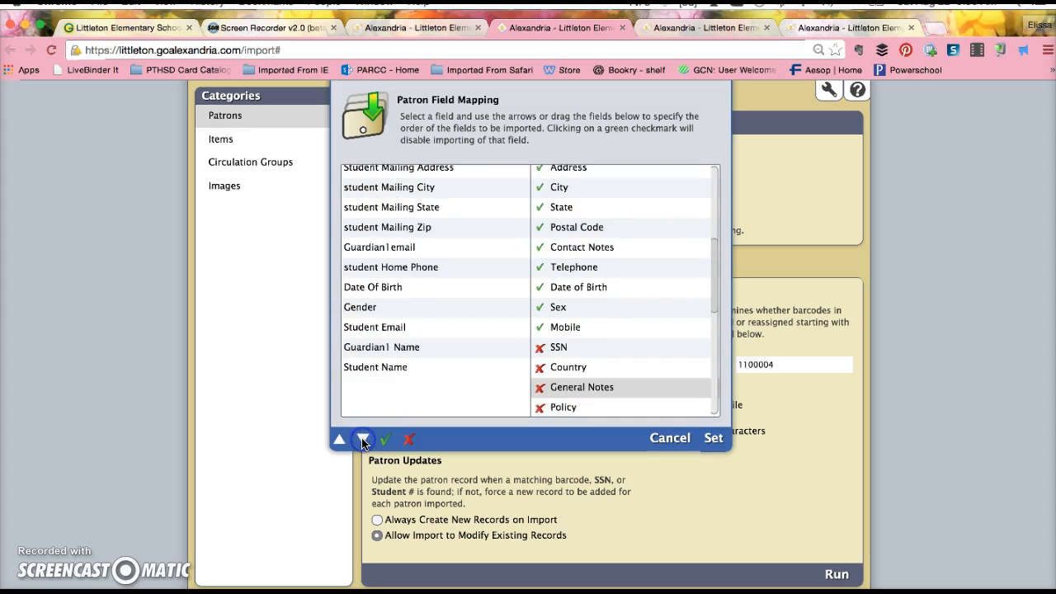
click(363, 440)
Step: Move the Email field up to directly below Sex so it lines up with Student Email
click(552, 407)
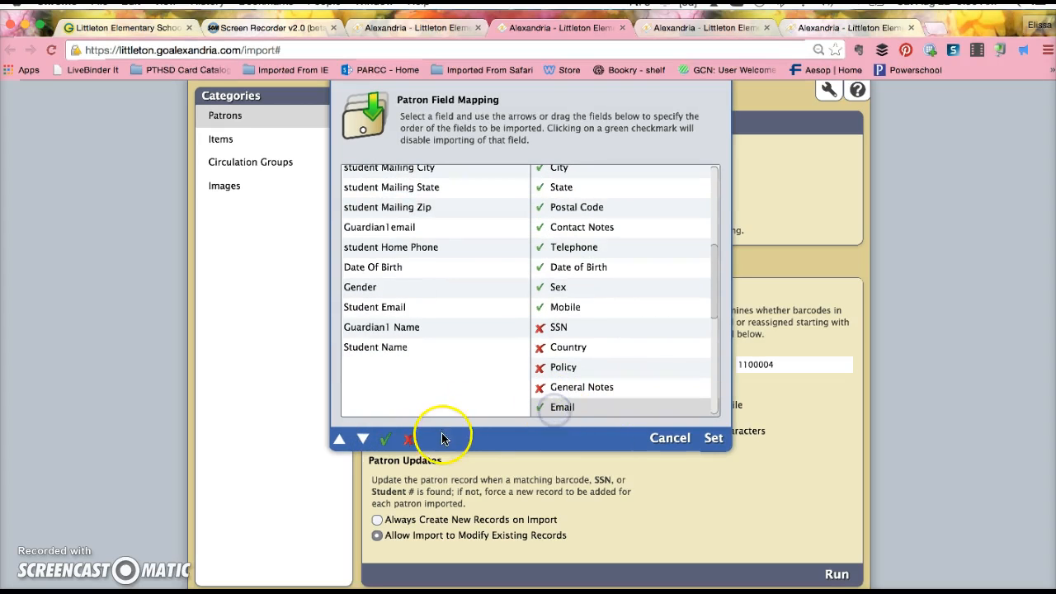
click(339, 440)
click(339, 440)
click(340, 440)
click(339, 440)
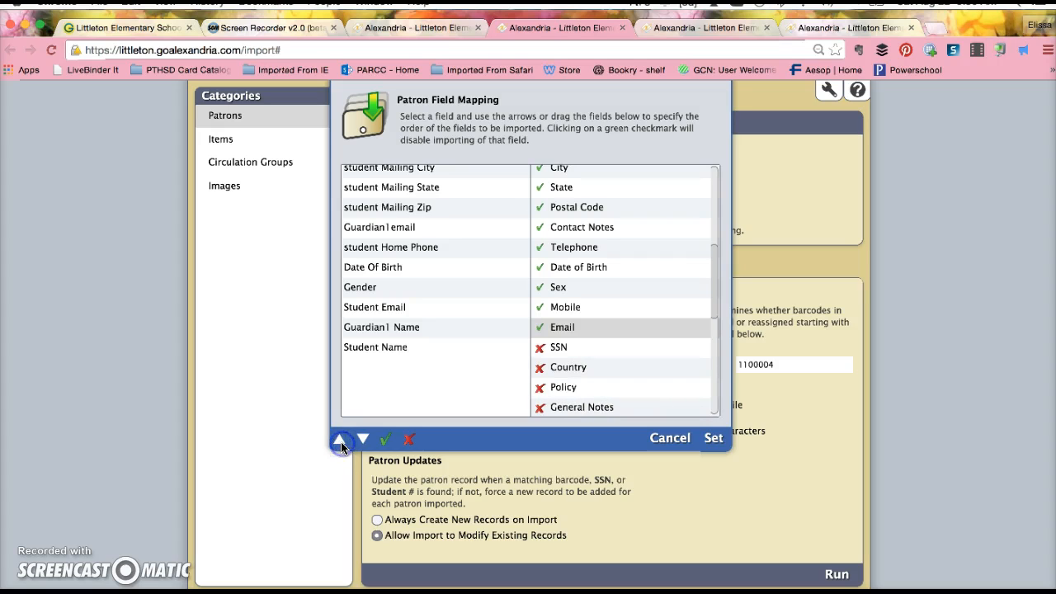
click(340, 440)
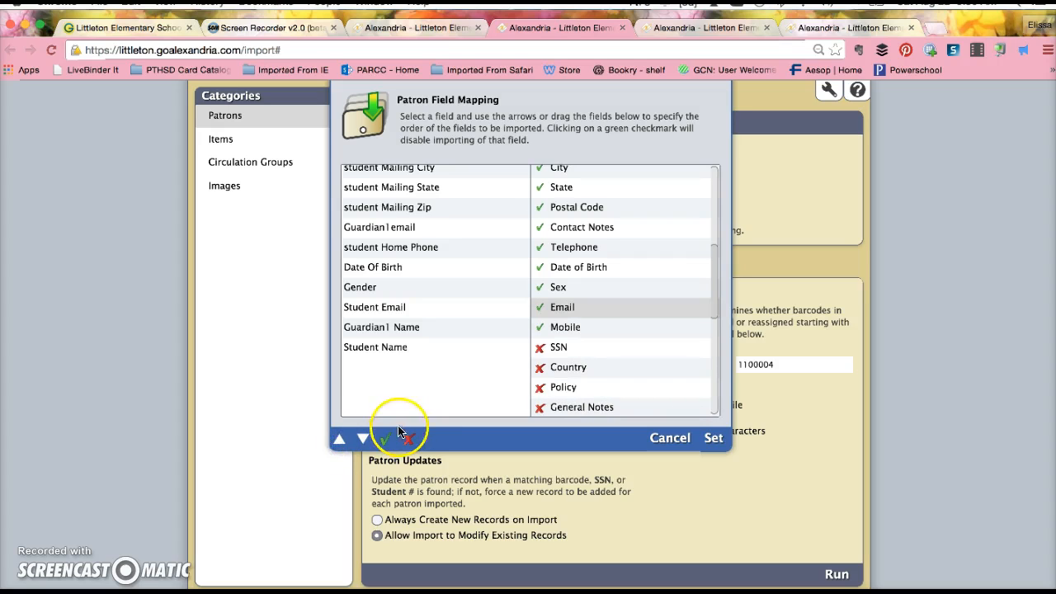
Step: Disable importing of the Mobile field and move it down to directly below General Notes
click(568, 329)
click(541, 328)
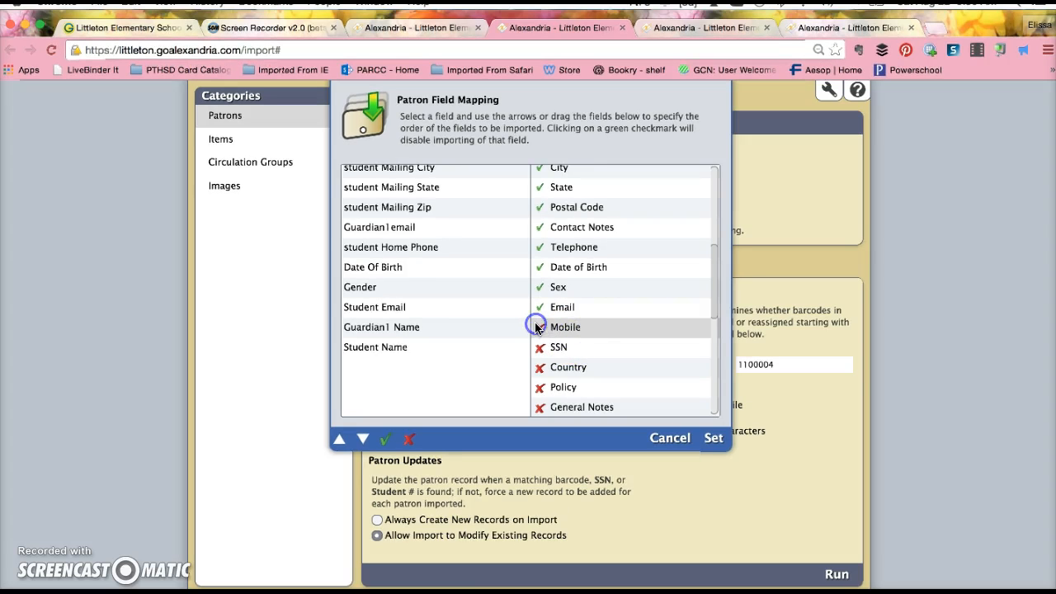
click(363, 439)
click(363, 439)
click(363, 439)
click(364, 439)
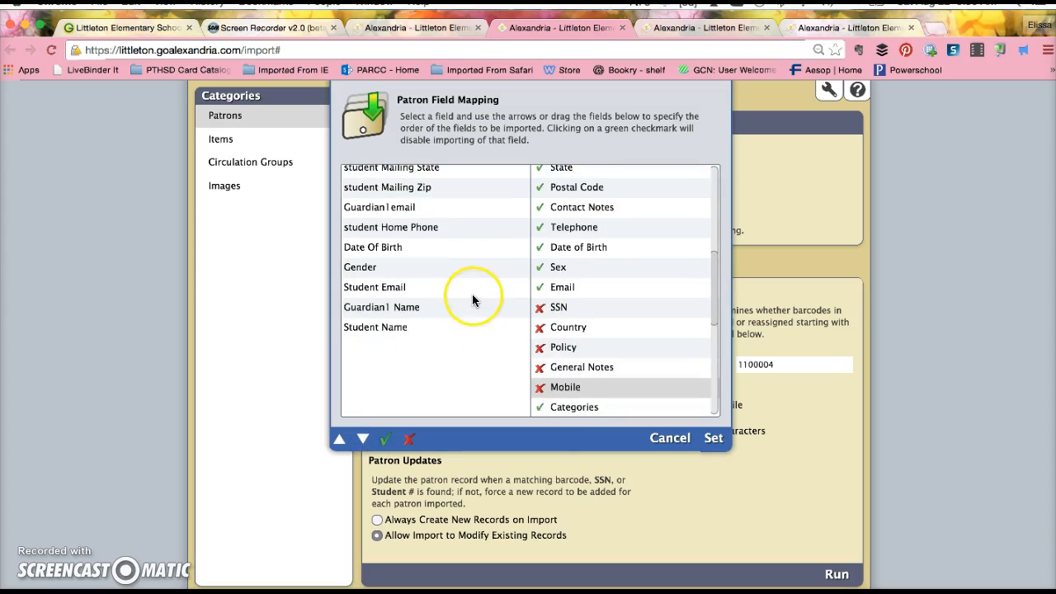
Step: Move the Parent/Guardian field up to directly below Email so it lines up with Guardian1 Name
scroll(472, 295, down, 5)
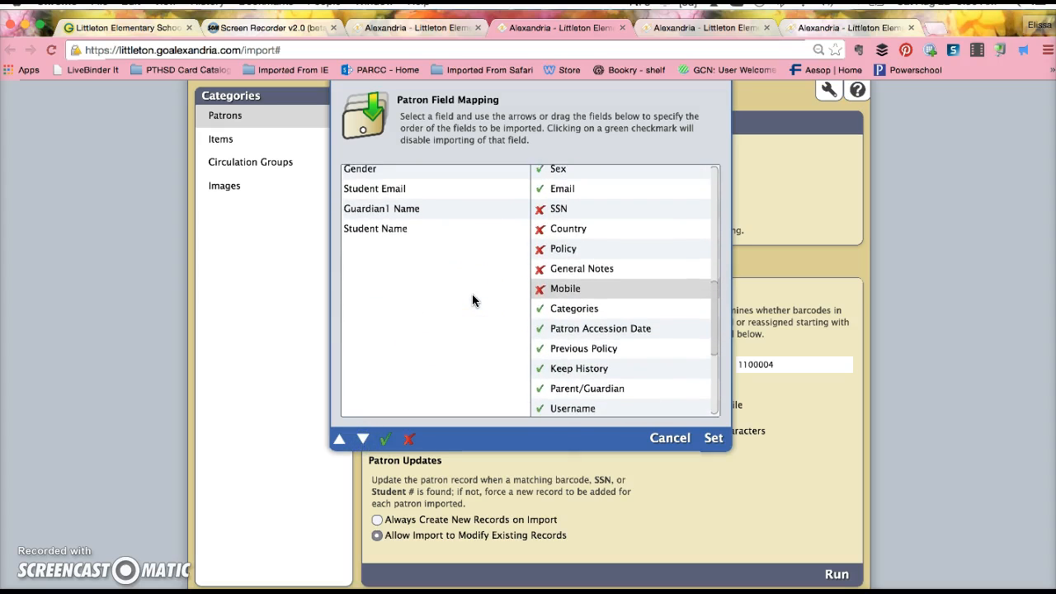
scroll(473, 295, up, 3)
scroll(472, 294, down, 2)
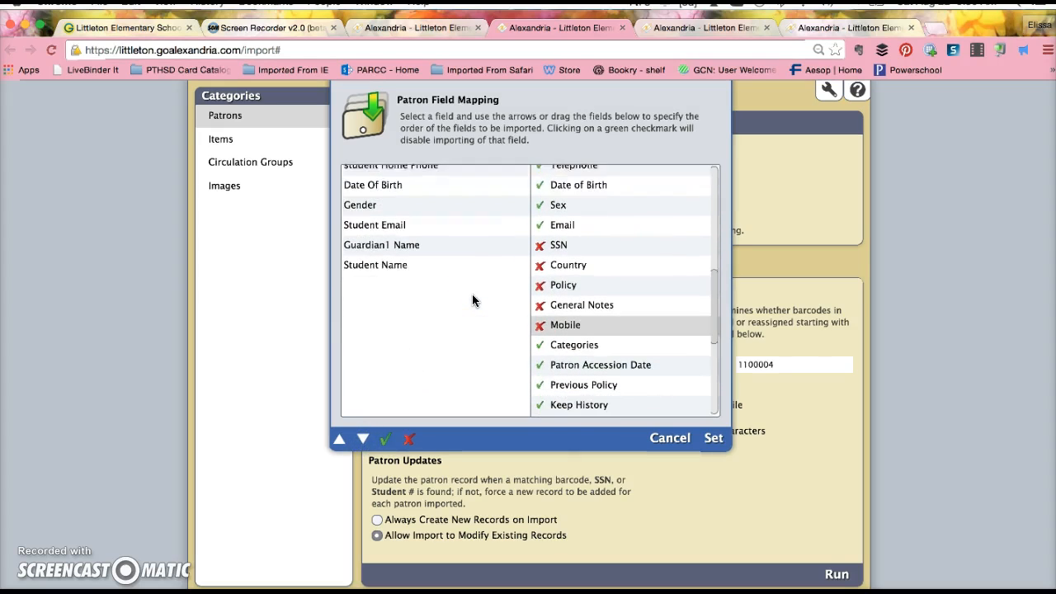
click(561, 405)
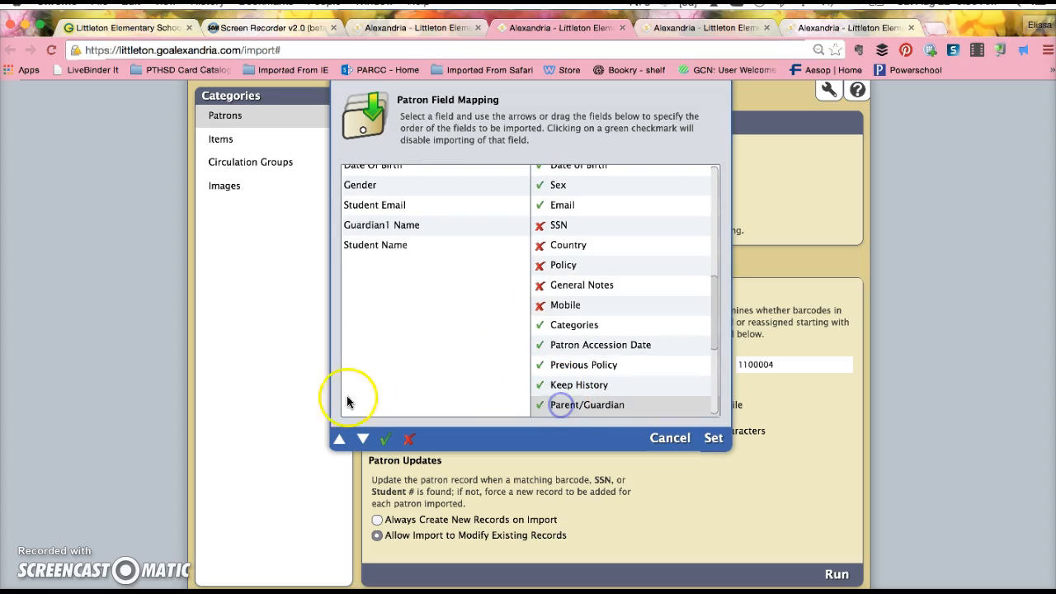
click(343, 440)
click(343, 440)
click(343, 440)
click(343, 440)
click(343, 440)
click(343, 440)
click(343, 440)
click(343, 440)
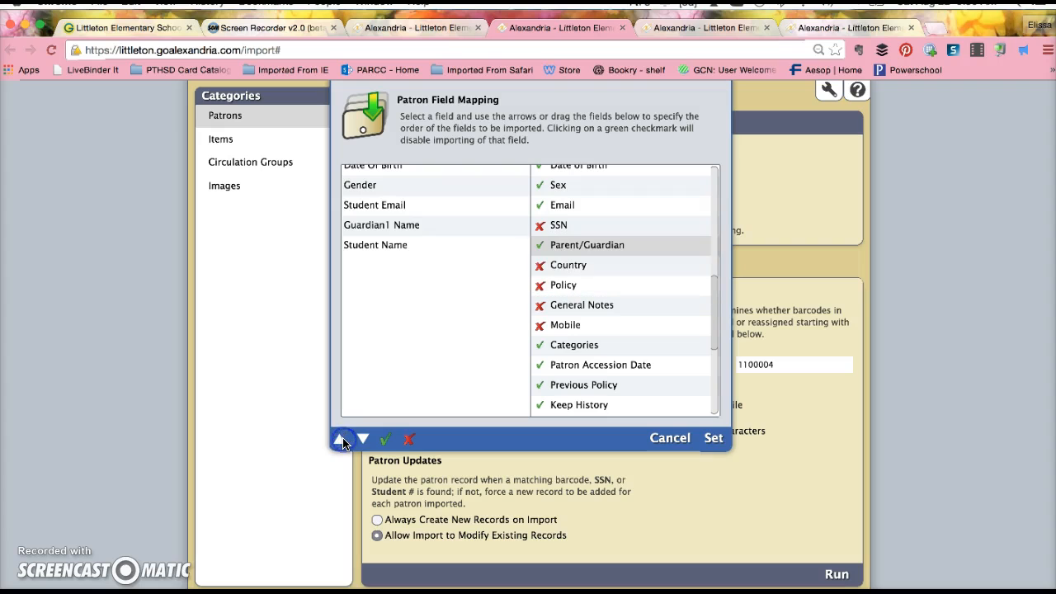
click(343, 440)
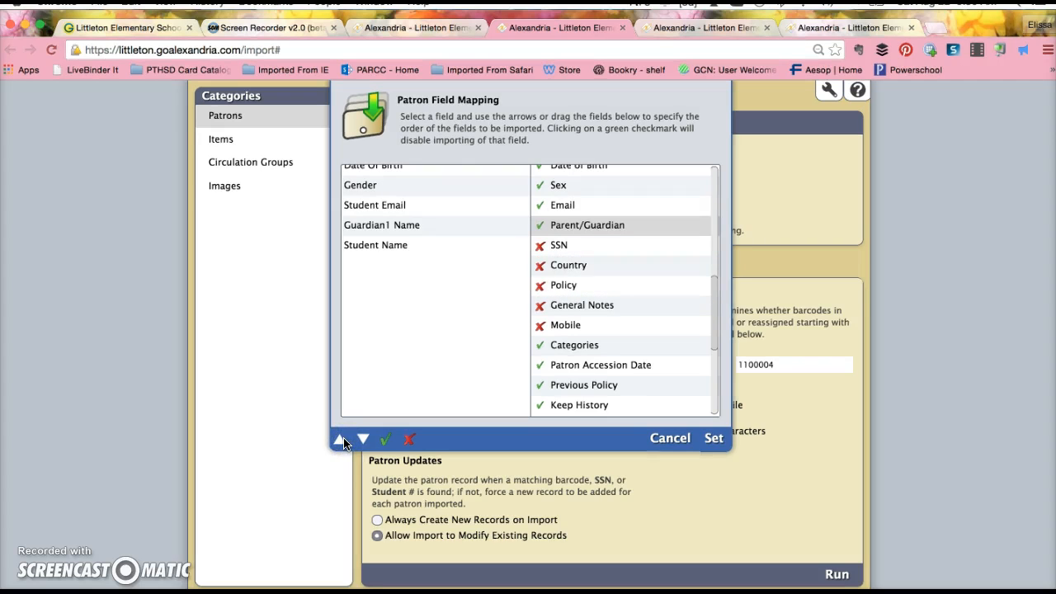
Step: Move the Full Patron Name field up to directly below Parent/Guardian so it lines up with Student Name
scroll(556, 356, down, 5)
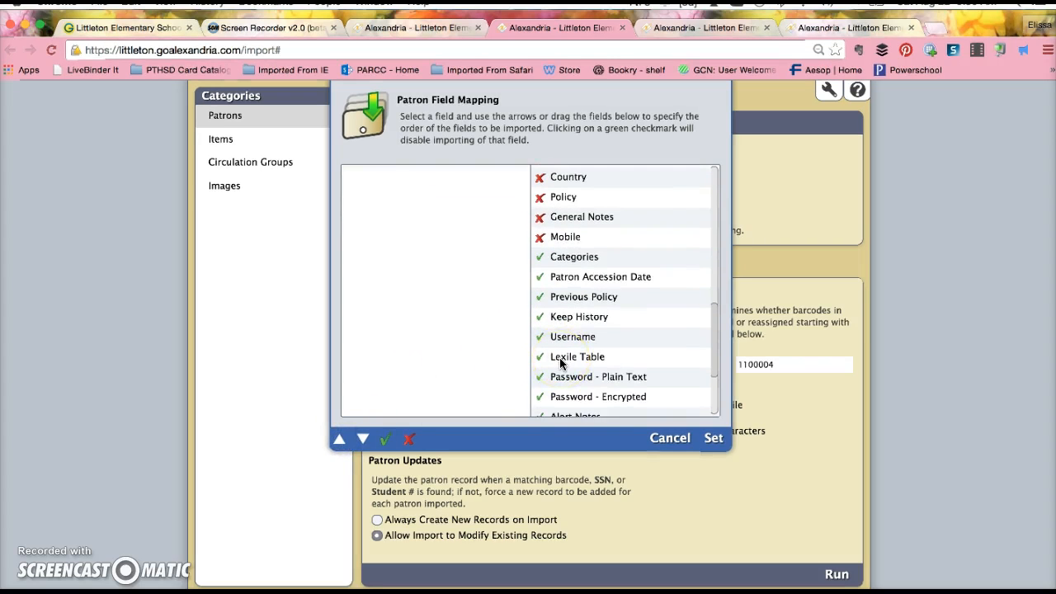
scroll(560, 363, down, 1)
click(558, 372)
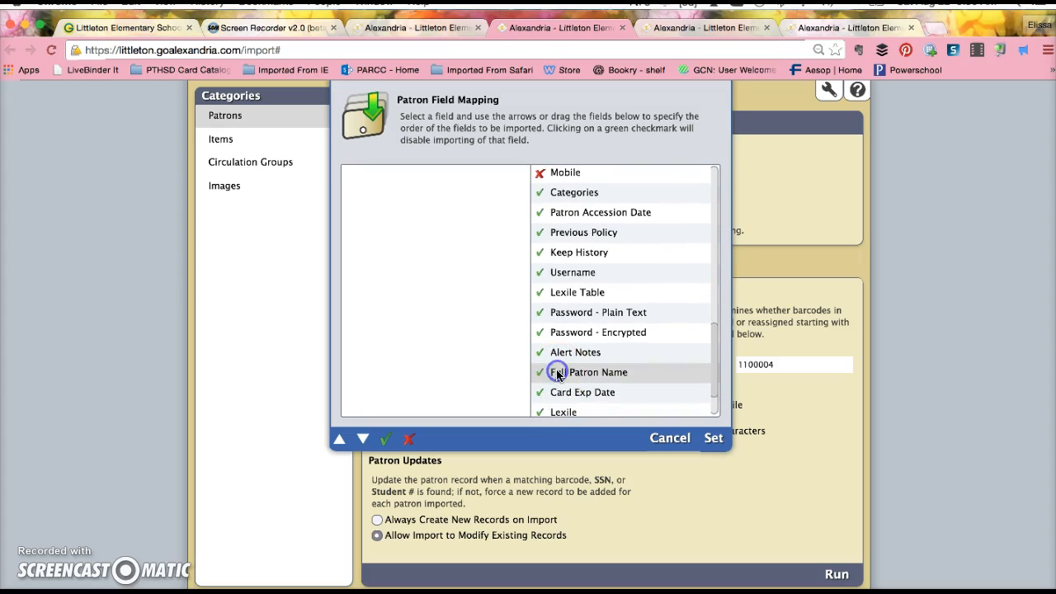
click(338, 441)
click(338, 441)
click(338, 441)
click(338, 444)
click(339, 443)
click(338, 444)
click(339, 443)
click(338, 443)
click(338, 443)
click(338, 443)
click(339, 443)
click(338, 443)
click(338, 443)
click(339, 443)
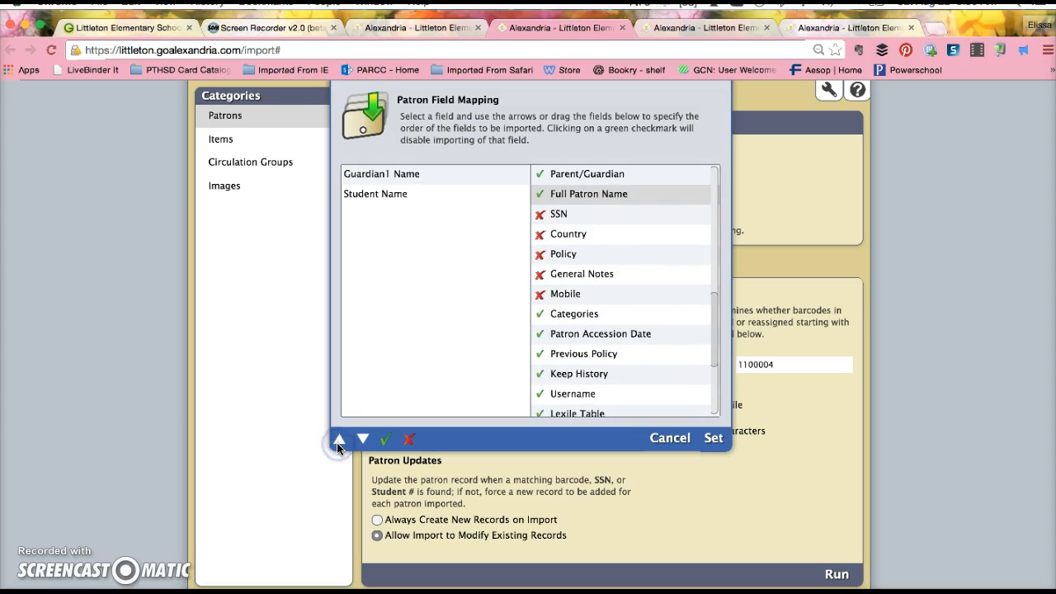
Step: Review the whole field mapping, comparing each file column with its Alexandria field from First Name through Student Name
scroll(446, 398, up, 10)
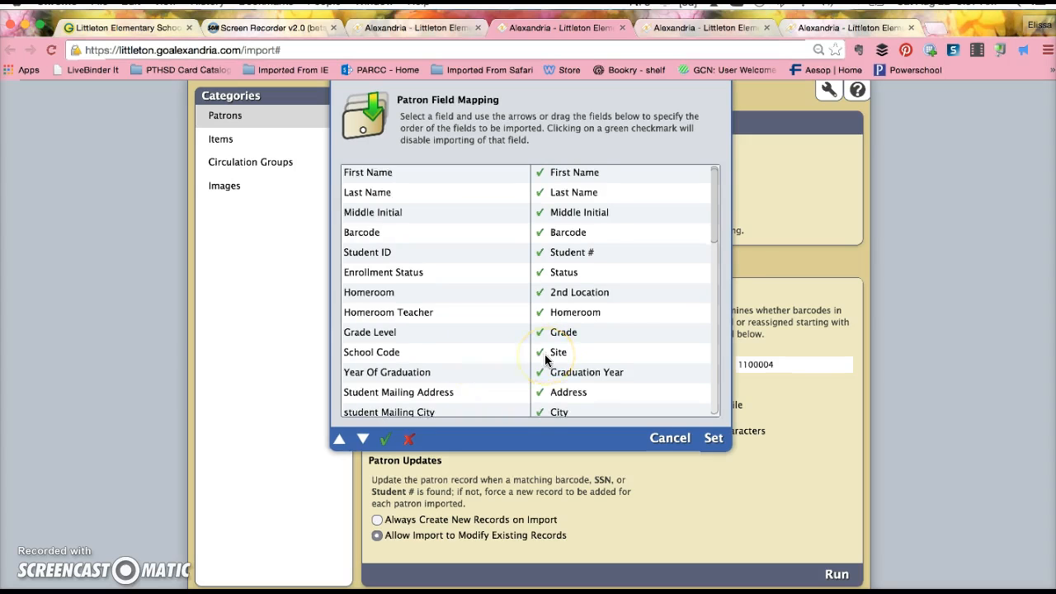
scroll(545, 357, down, 1)
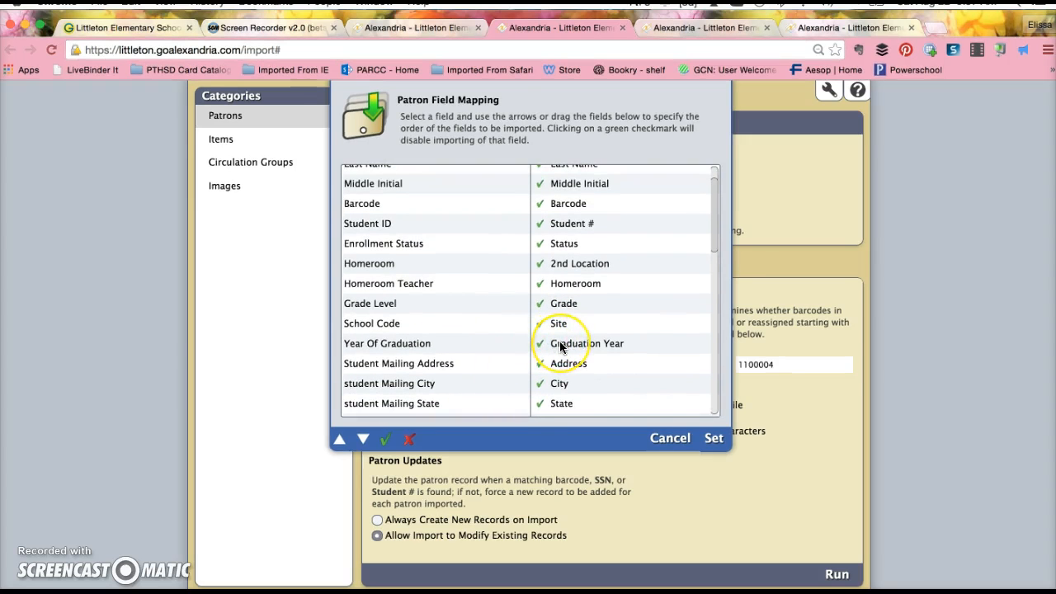
scroll(560, 347, down, 2)
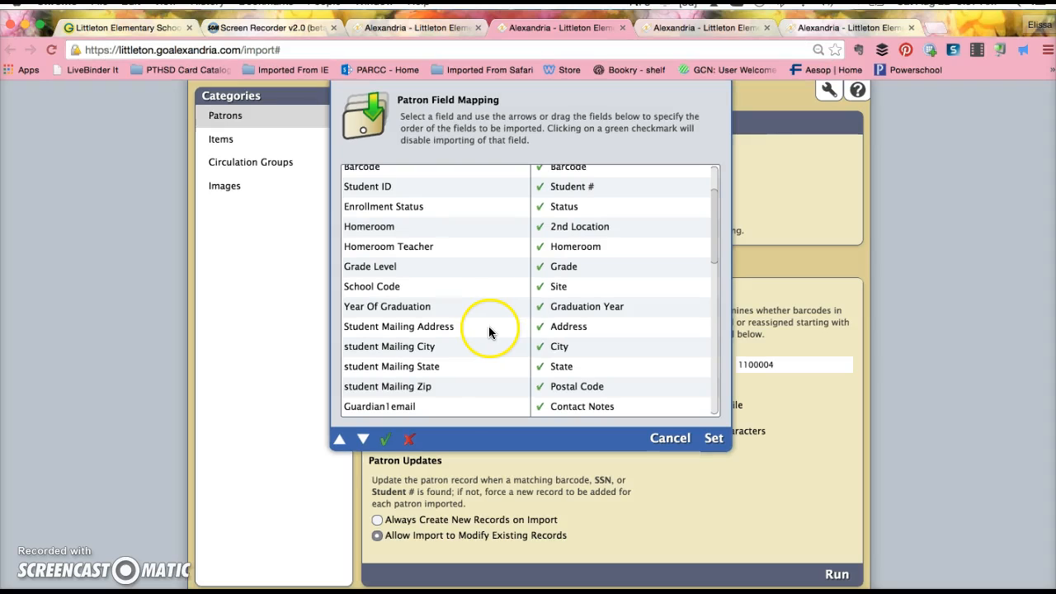
scroll(524, 330, down, 2)
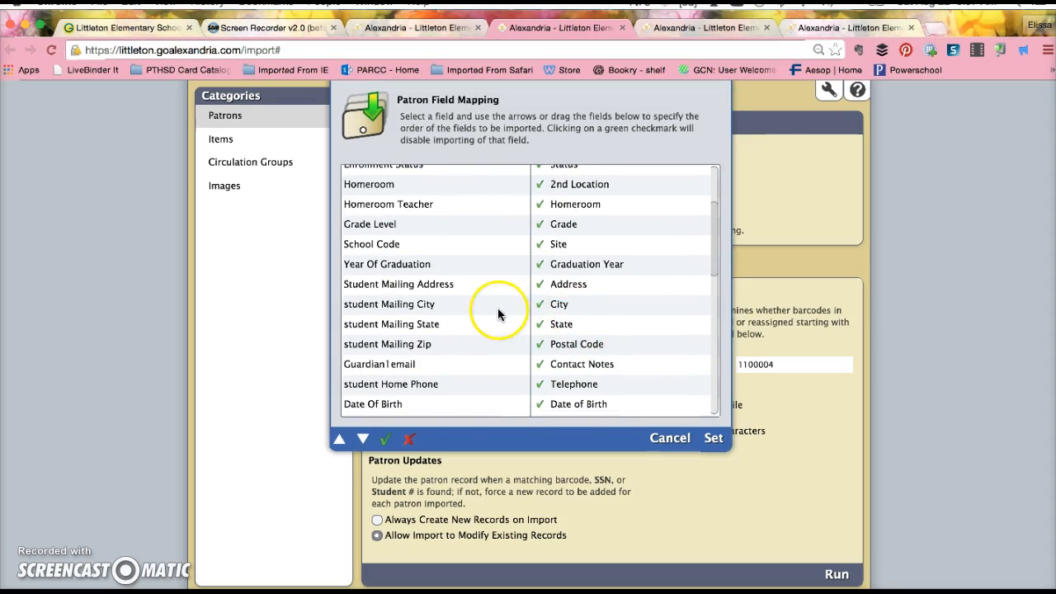
scroll(511, 297, down, 2)
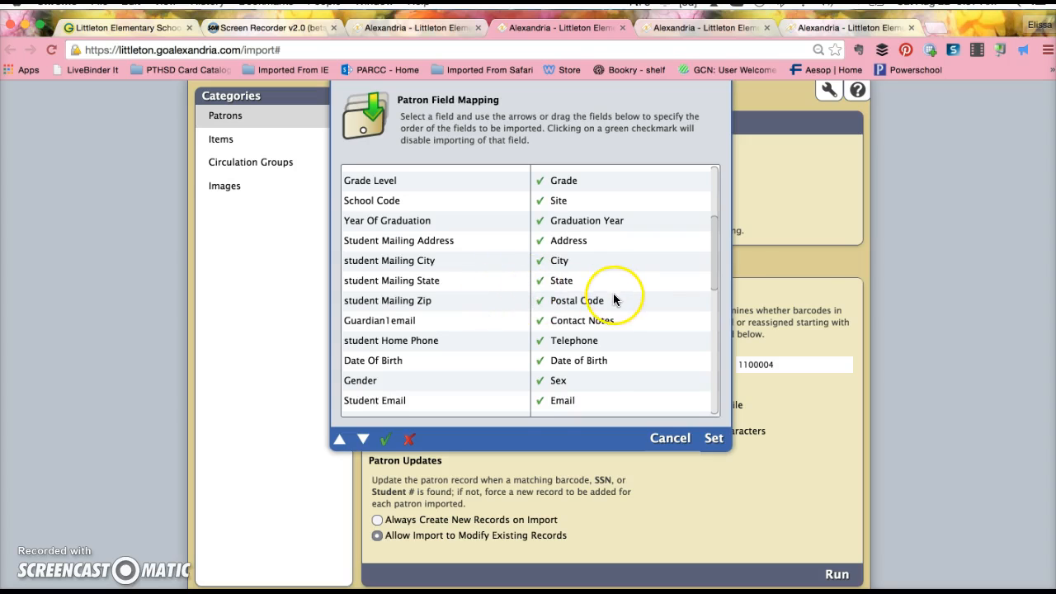
scroll(614, 300, down, 2)
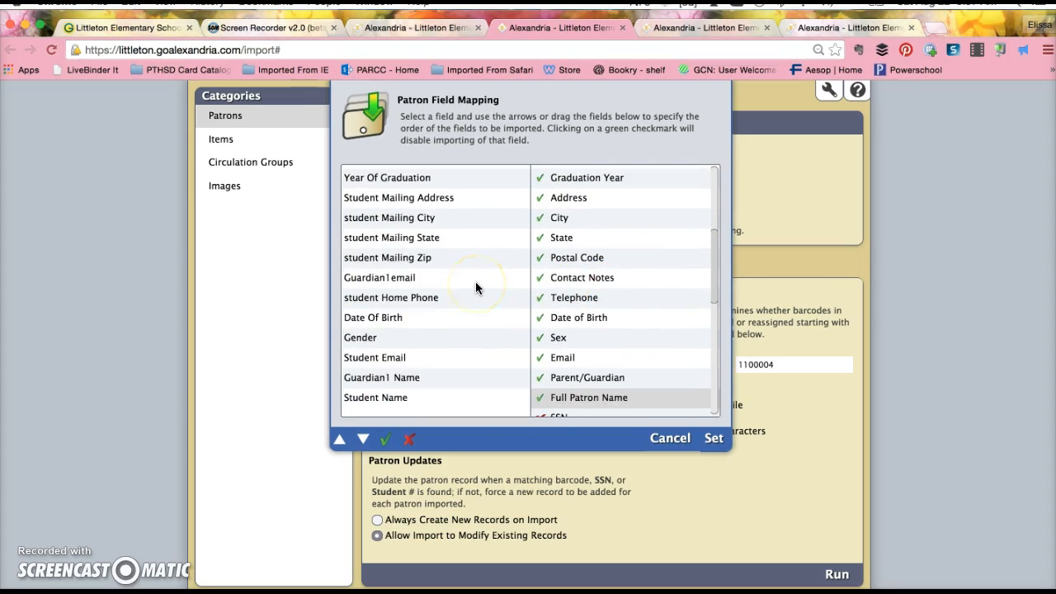
scroll(549, 285, down, 1)
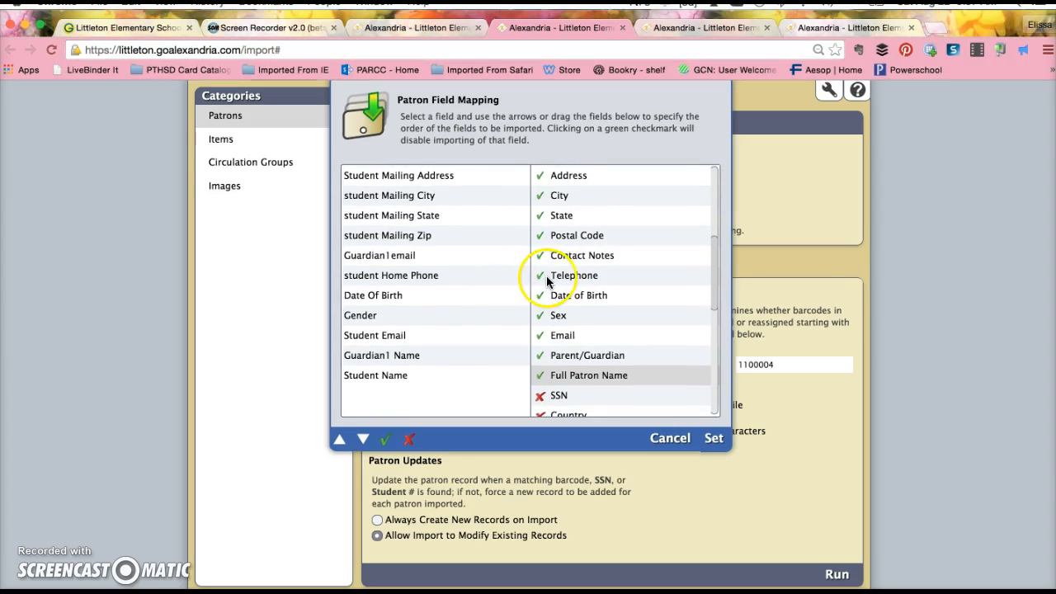
scroll(579, 285, down, 3)
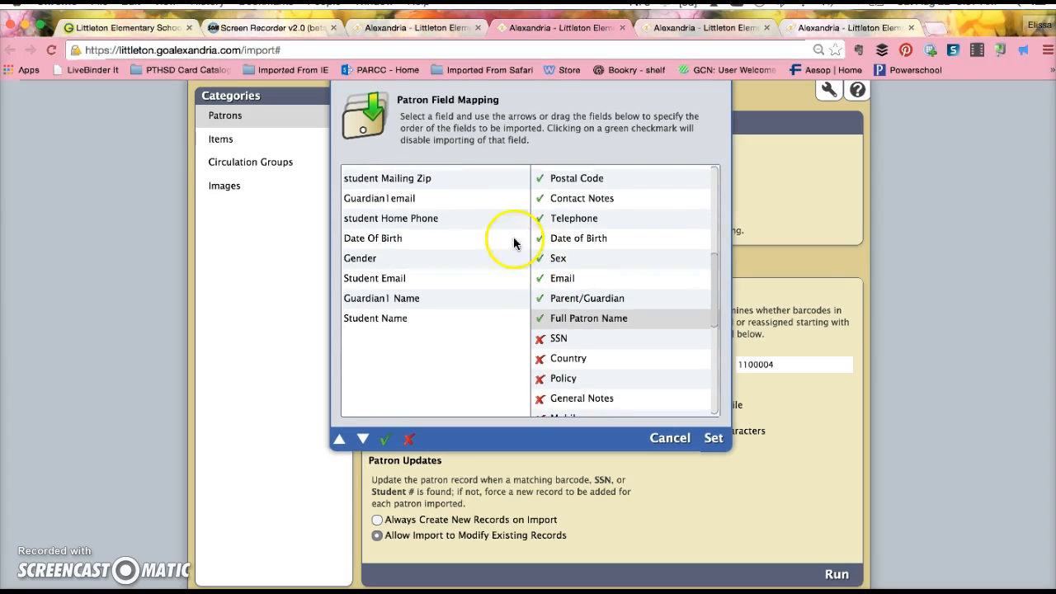
scroll(578, 243, down, 1)
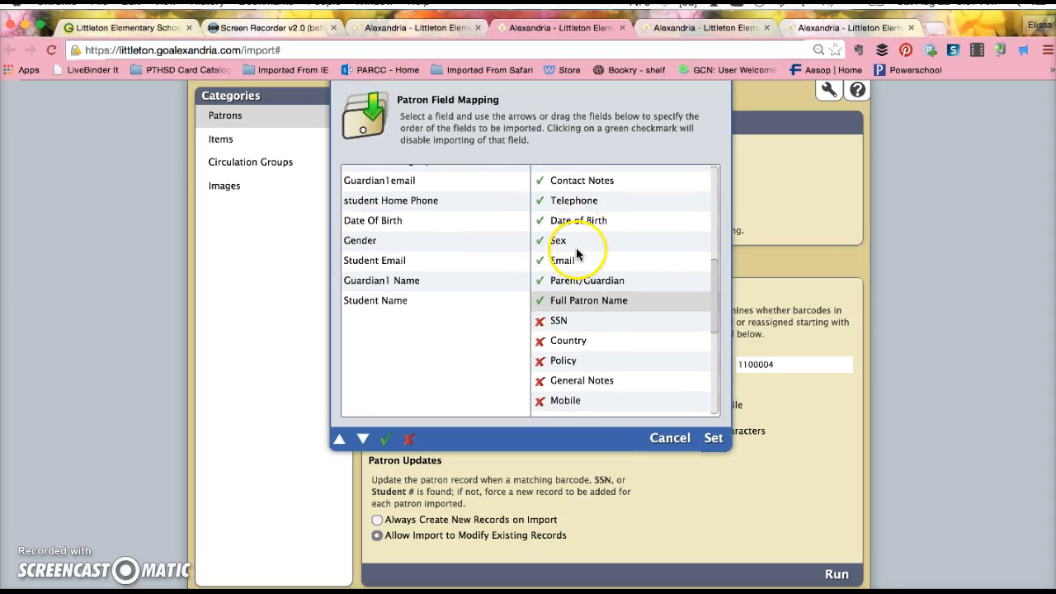
scroll(559, 238, down, 1)
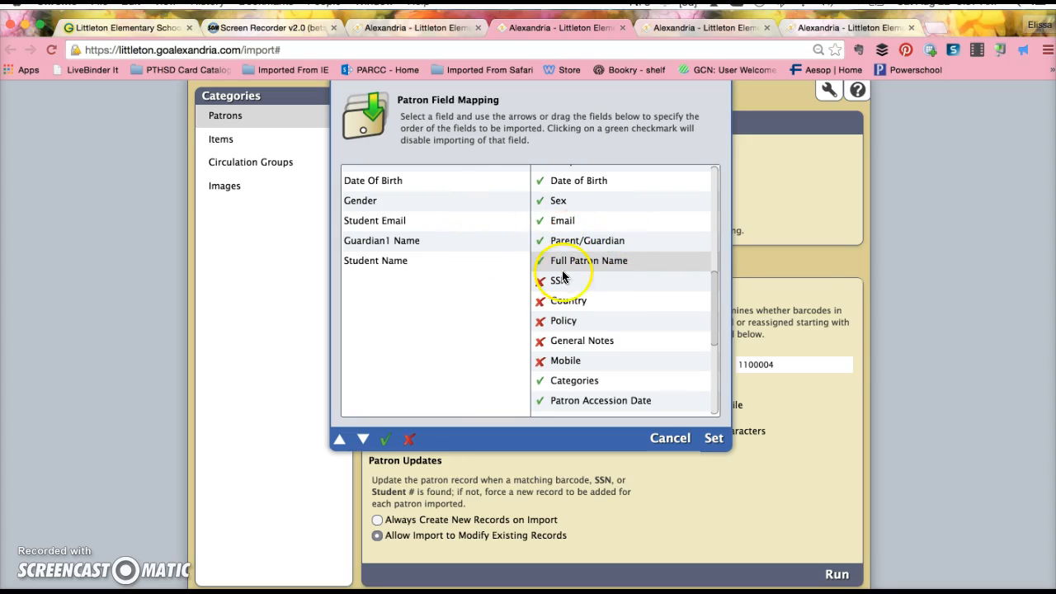
Step: Disable importing of the Categories, Patron Accession Date and Previous Policy fields
scroll(608, 321, down, 3)
click(541, 292)
click(540, 312)
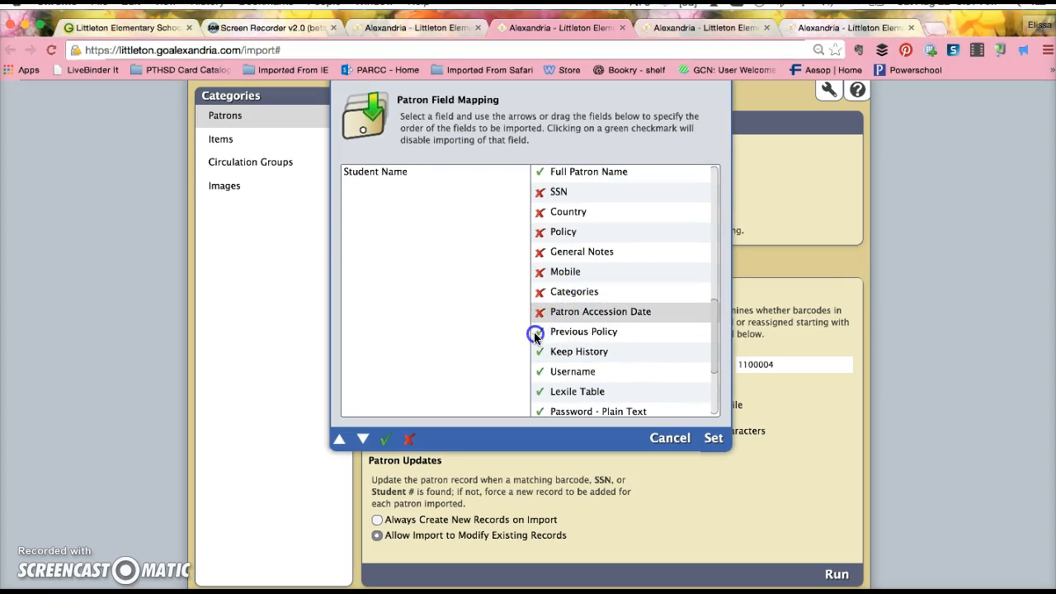
click(536, 335)
click(538, 354)
Step: Disable importing of the Username, Lexile Table, Password - Plain Text, Password - Encrypted and Alert Notes fields
scroll(538, 346, down, 1)
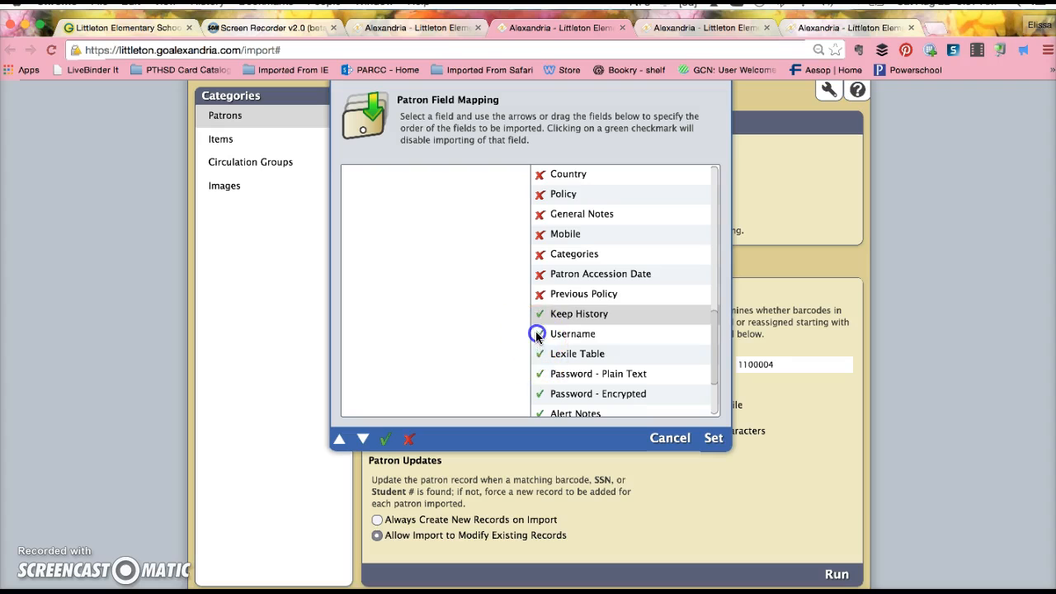
click(538, 334)
click(538, 353)
click(538, 373)
scroll(536, 378, down, 2)
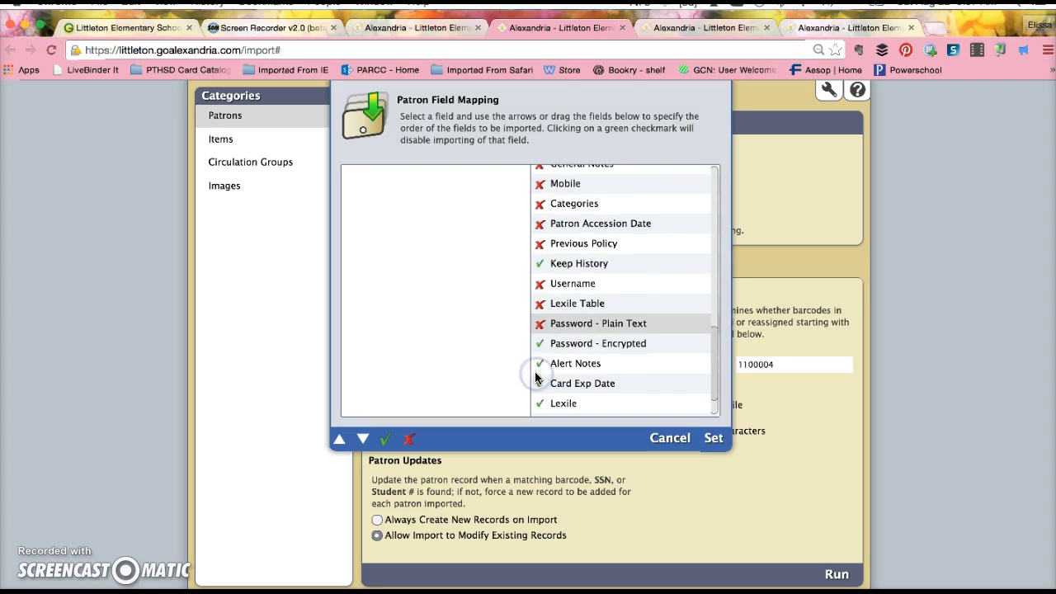
click(539, 344)
click(540, 363)
Step: Disable importing of the Card Exp Date, Lexile, Reading Level and Address 2 fields, and apply the patron field mapping
scroll(541, 368, down, 1)
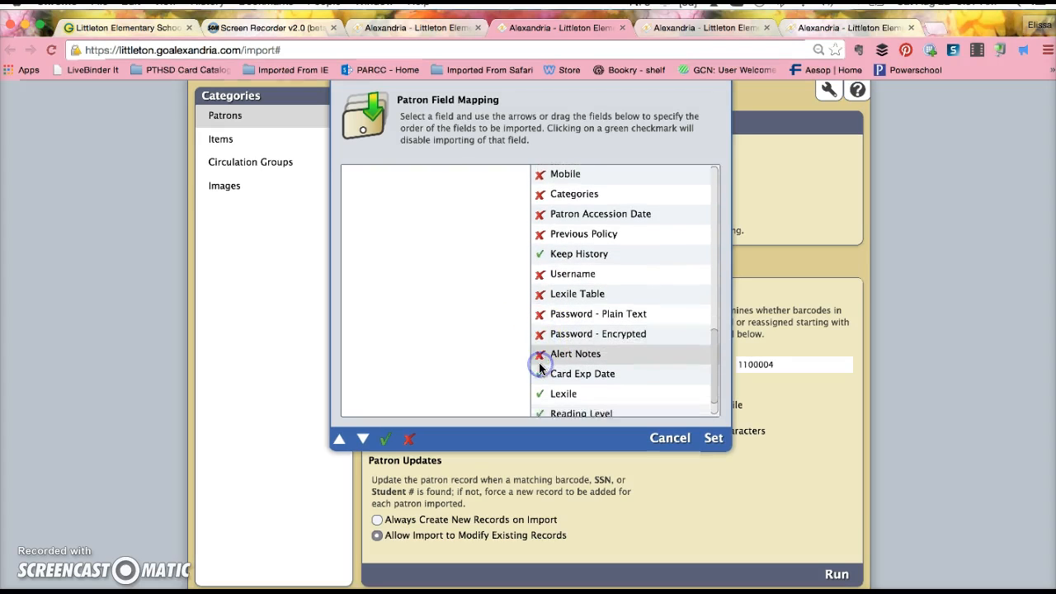
scroll(540, 368, down, 2)
click(540, 348)
click(540, 369)
scroll(539, 374, down, 1)
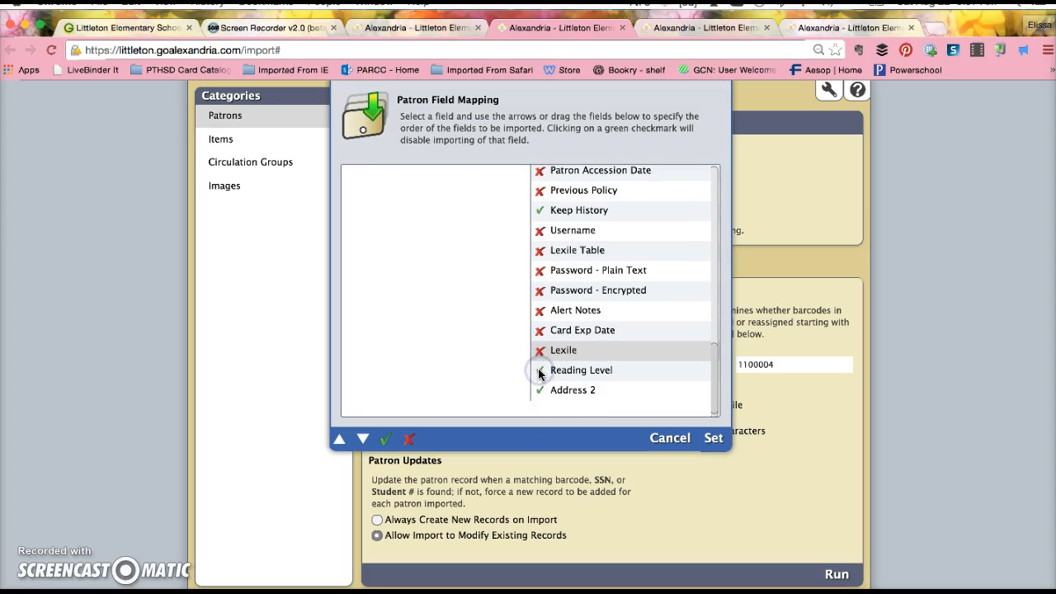
click(540, 371)
click(540, 391)
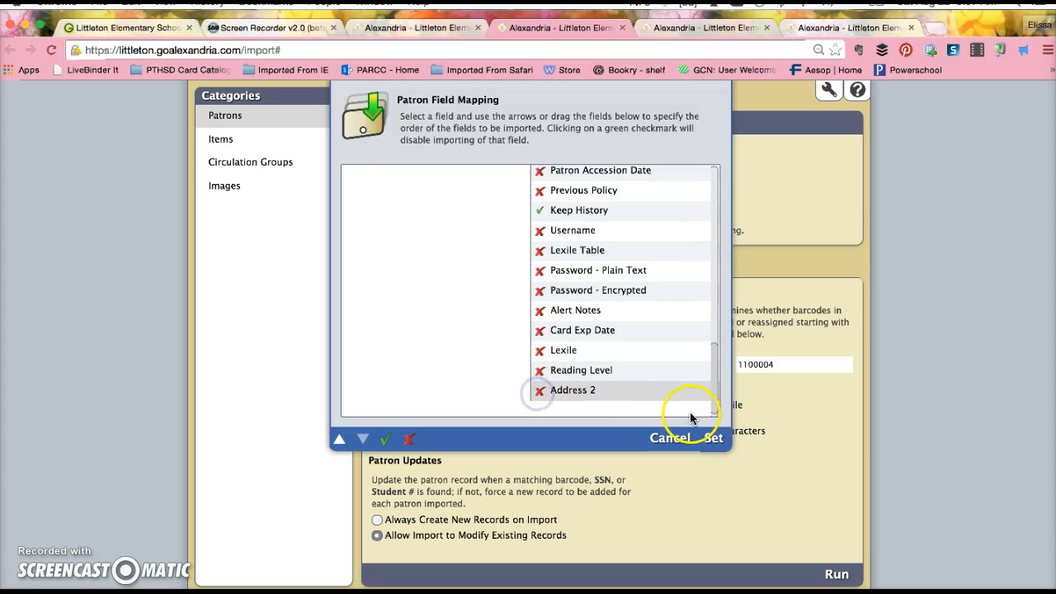
click(715, 439)
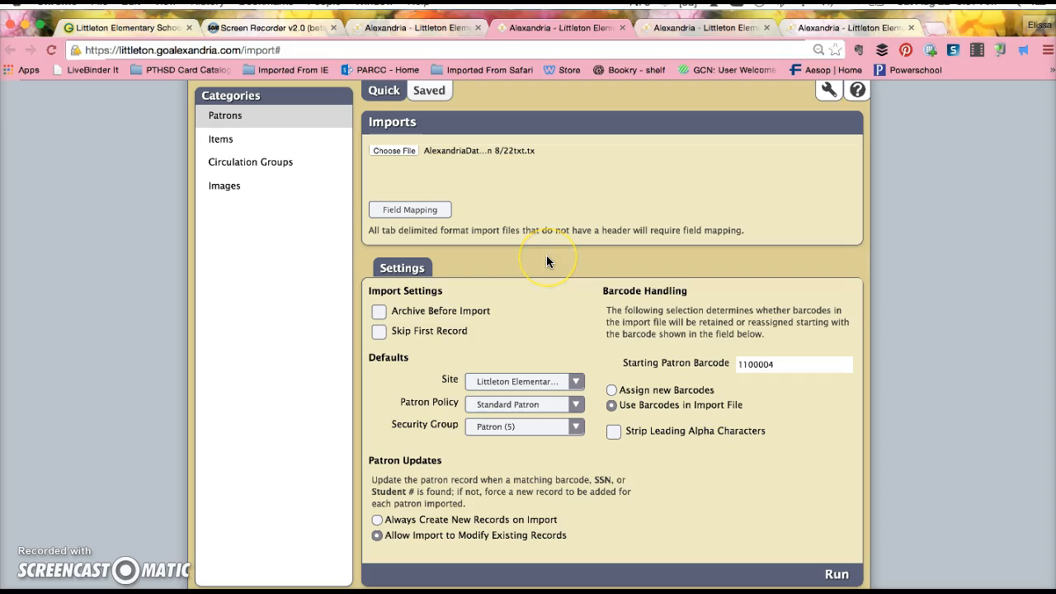